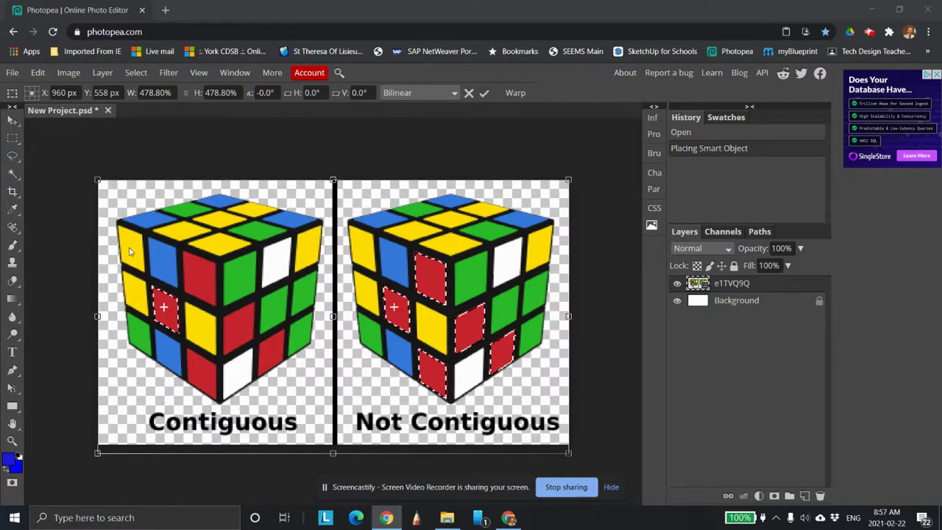
Step: Commit the placed image's transform and draw a rectangular selection across the upper part of the left cube
click(12, 139)
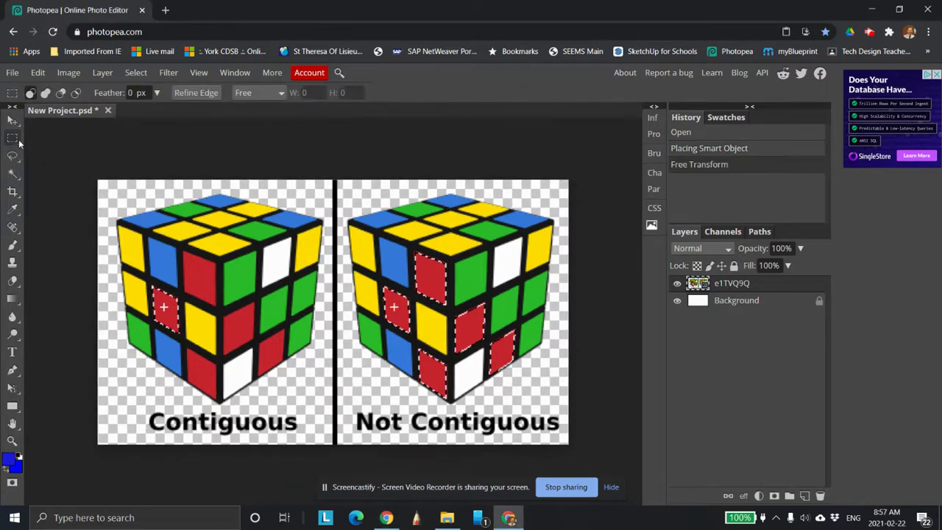
right_click(12, 139)
click(62, 147)
drag(152, 227, 281, 287)
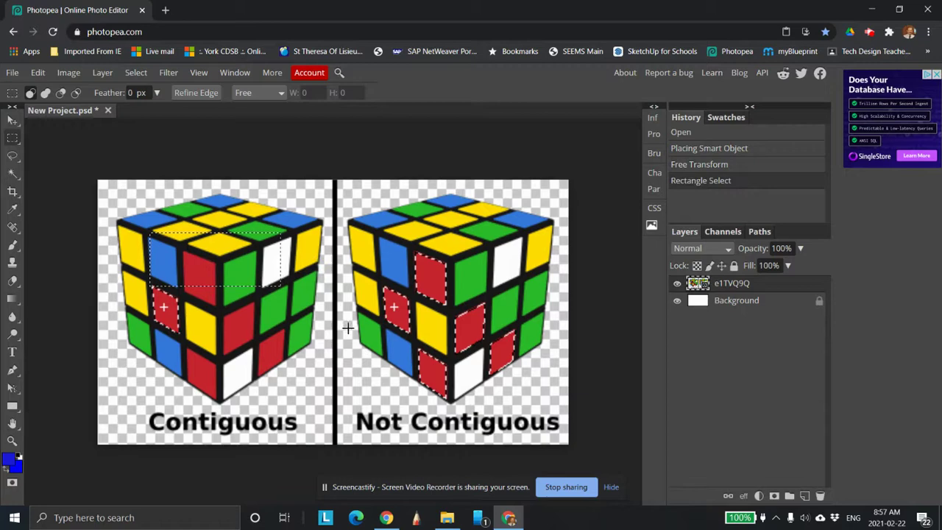
Step: Rasterize the e1TVQ9Q layer and deselect the rectangular selection
click(223, 259)
right_click(724, 286)
click(761, 303)
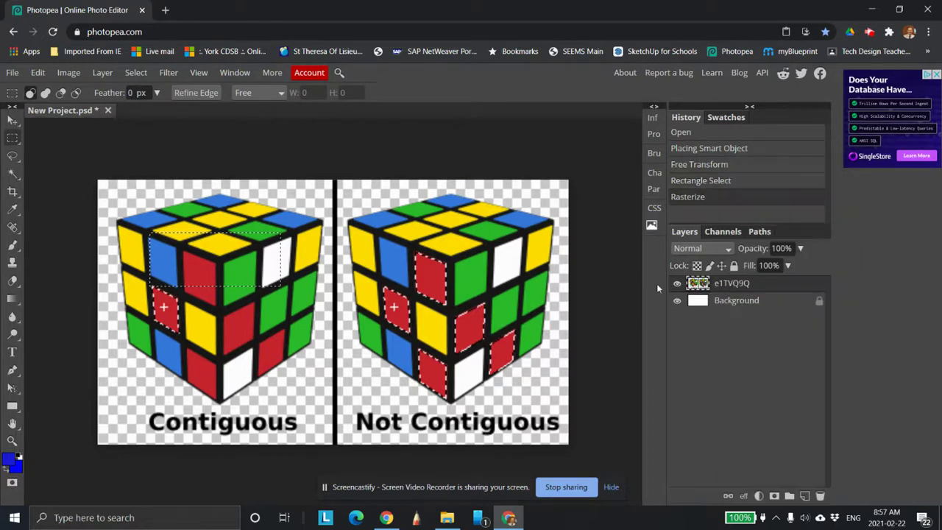
click(230, 260)
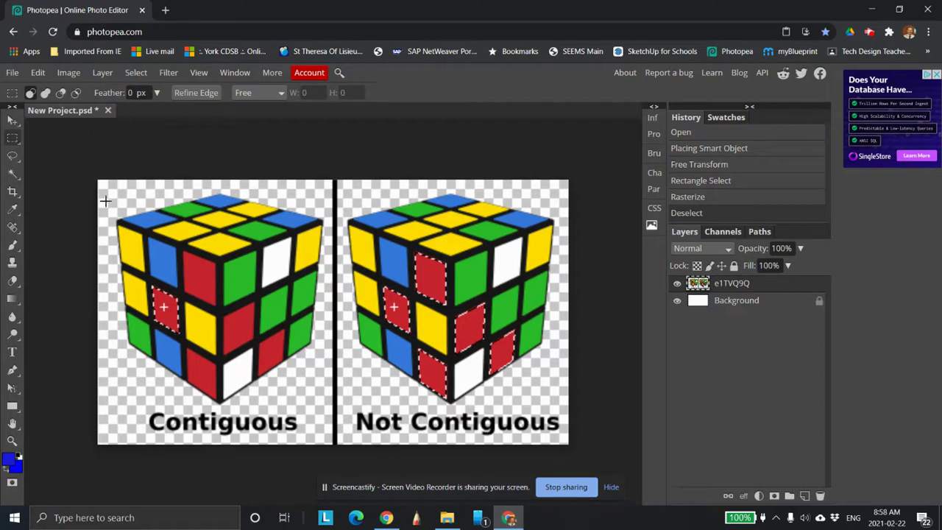
Step: Clear a rectangular selection across the upper faces of the left cube, and undo the clearing
drag(159, 244, 270, 295)
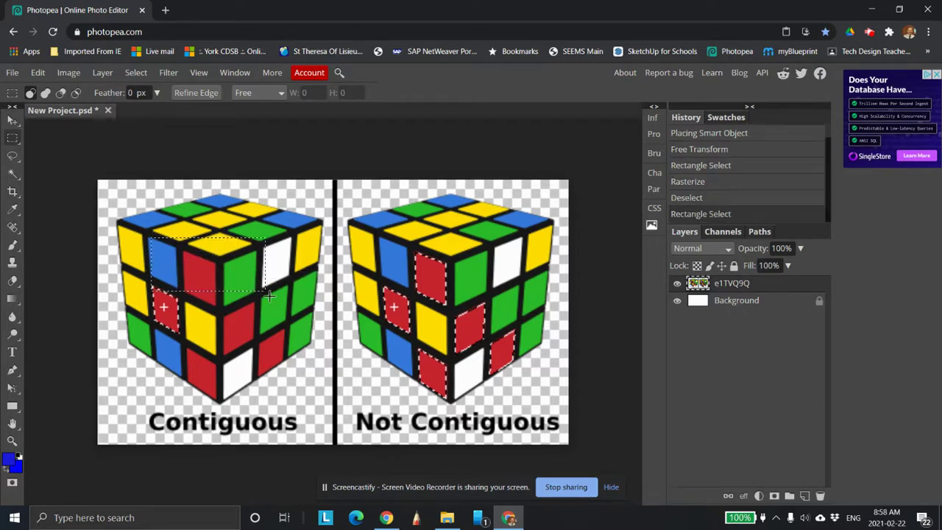
key(Delete)
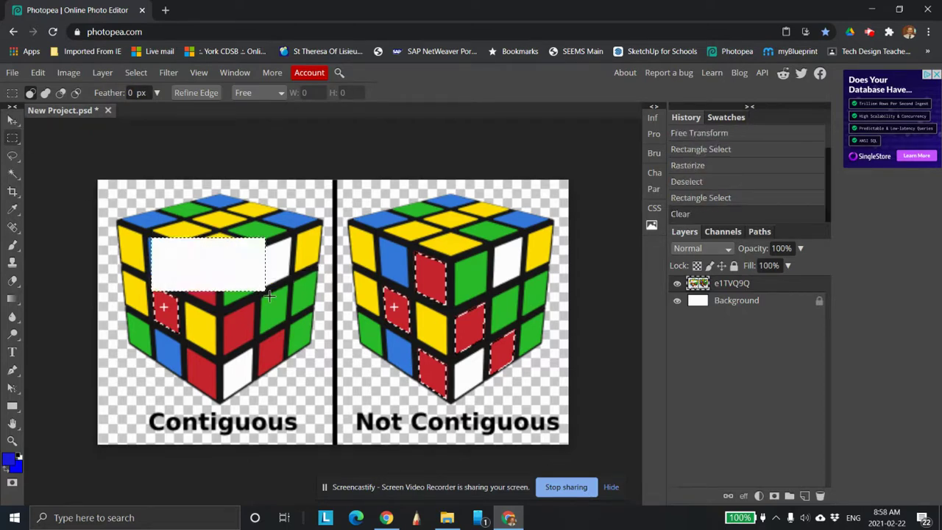
click(38, 72)
click(50, 90)
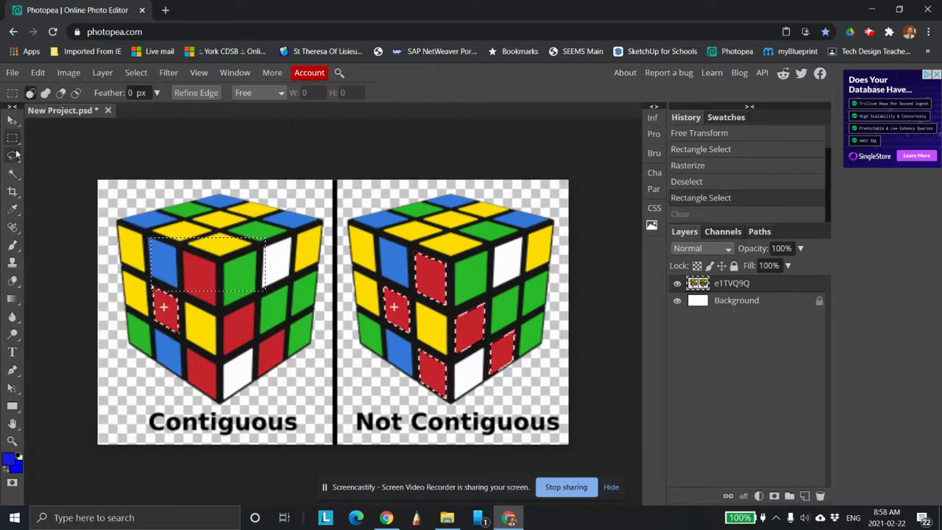
Step: Clear an Ellipse Select area over the lower faces of the left cube, and undo the clearing
right_click(12, 143)
click(44, 157)
drag(186, 331, 339, 379)
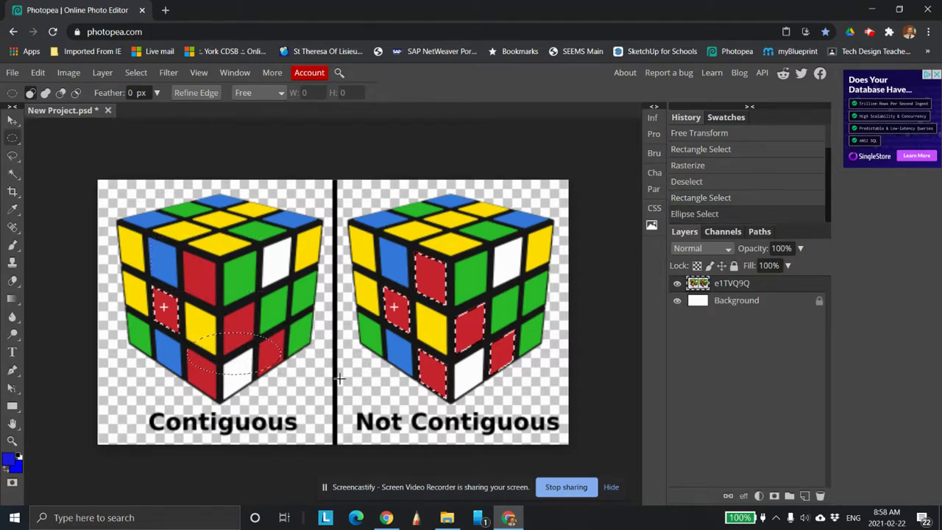
key(Delete)
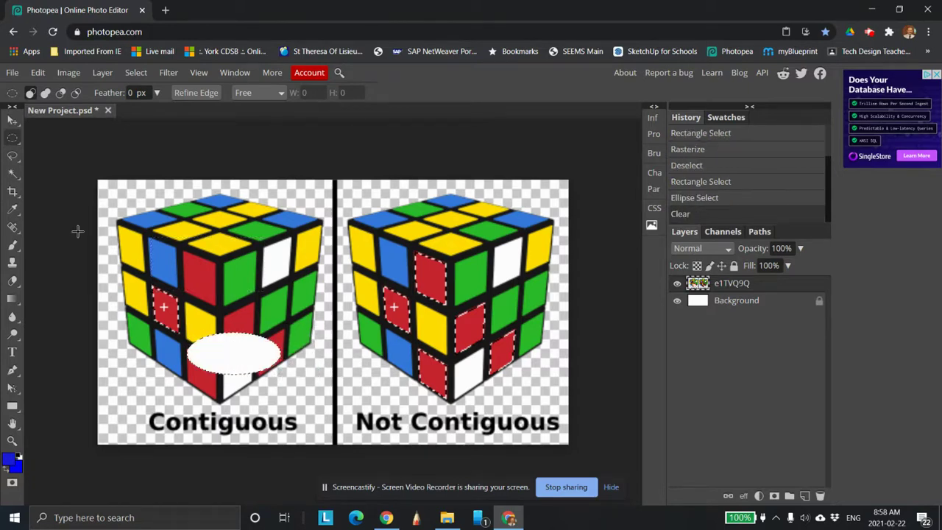
click(38, 72)
click(62, 91)
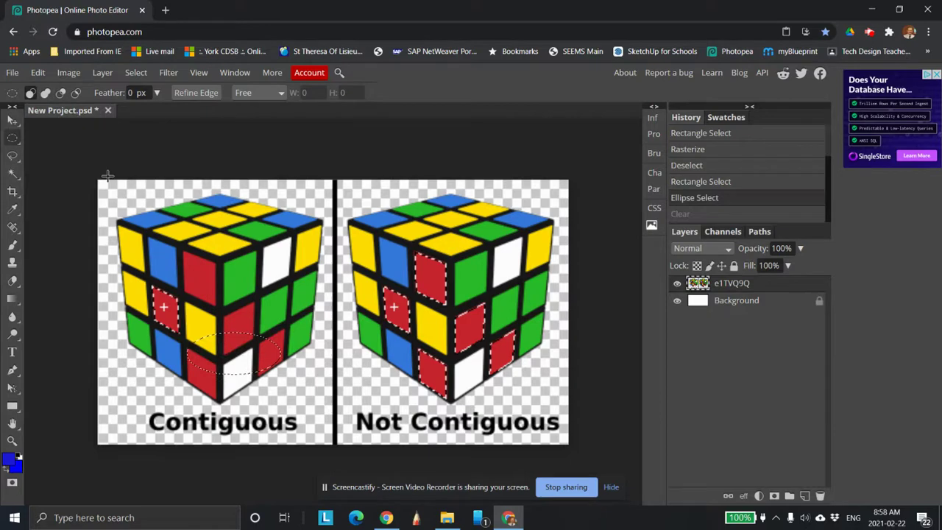
click(38, 72)
click(63, 91)
click(38, 72)
click(63, 91)
Step: Trace around the whole right cube with Lasso Select, clear it, and undo the clearing
click(12, 156)
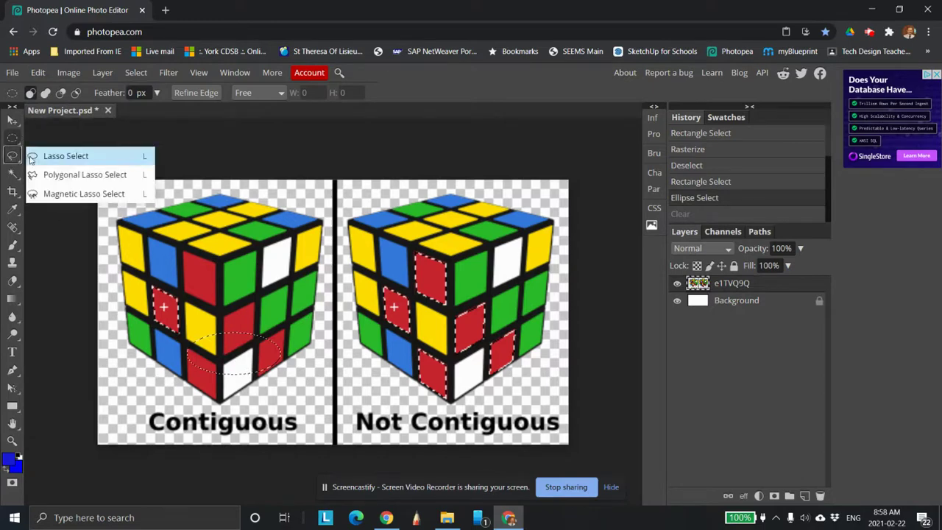
click(69, 157)
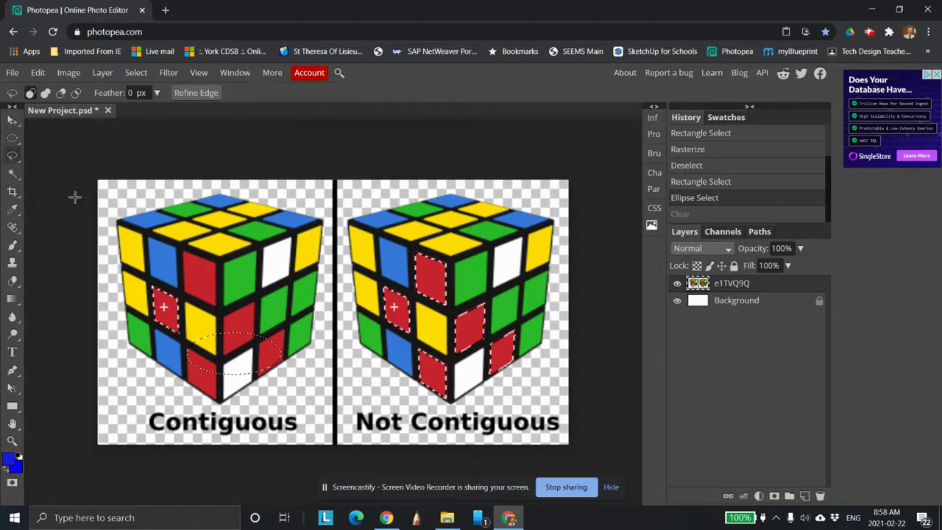
click(345, 214)
mouse_move(346, 218)
mouse_down()
mouse_move(453, 181)
mouse_move(537, 208)
mouse_up()
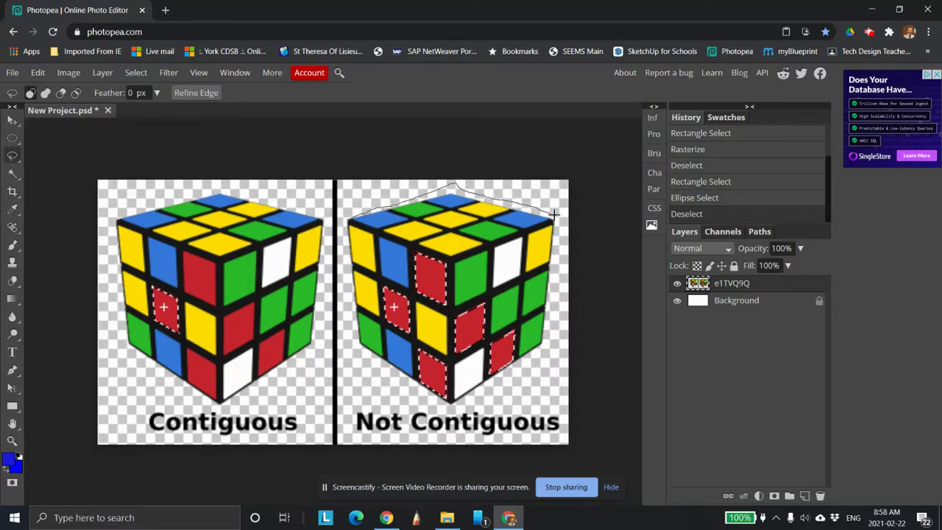
mouse_move(552, 340)
mouse_down()
mouse_move(491, 390)
mouse_move(442, 412)
mouse_move(375, 369)
mouse_move(350, 341)
mouse_move(344, 313)
mouse_up()
drag(341, 269, 351, 217)
key(Delete)
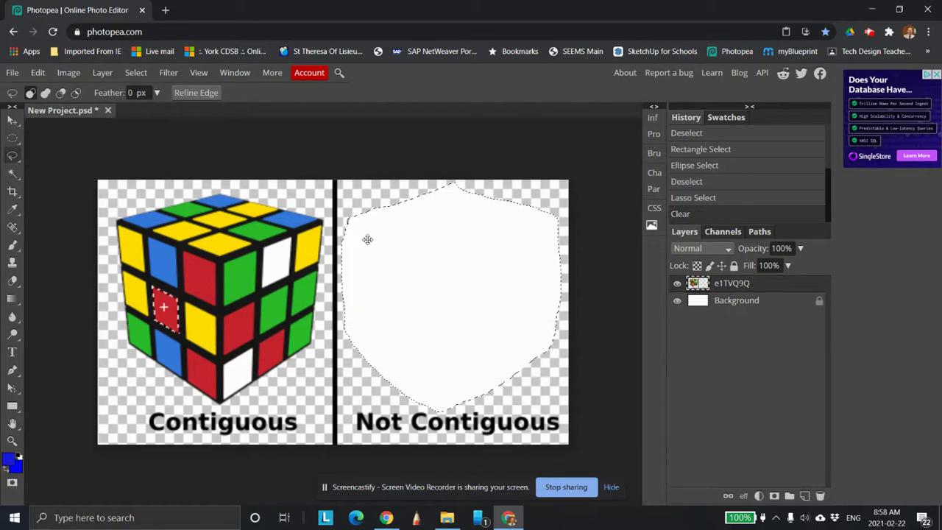
click(38, 72)
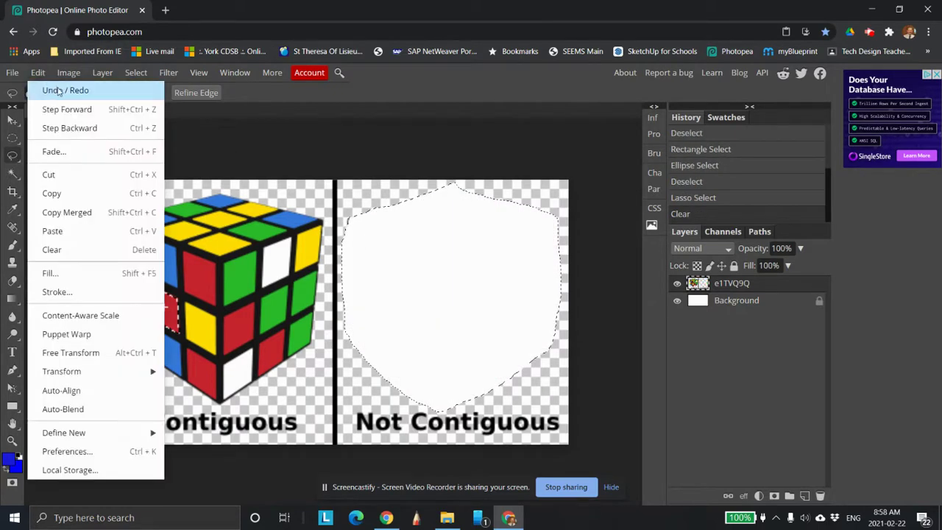
click(62, 91)
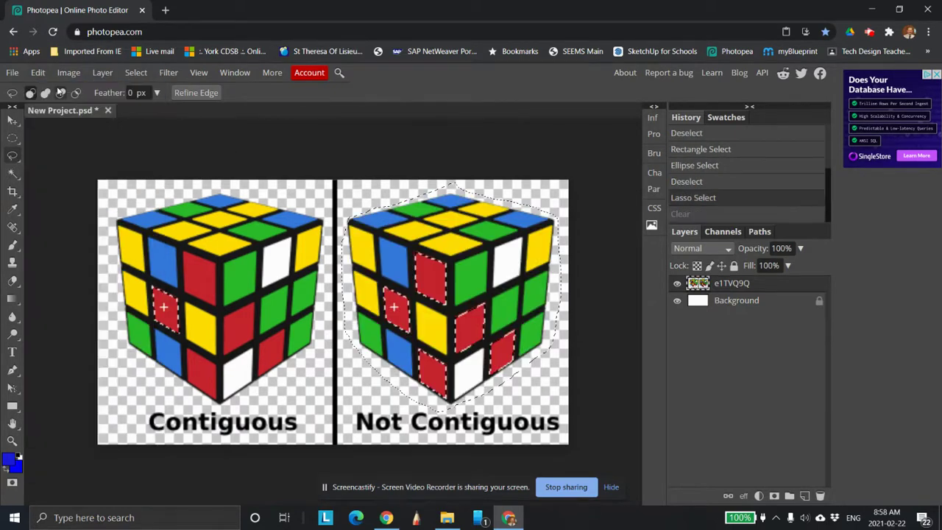
Step: Open the kitchen photo pexels-photo-4682110 from the computer in a second Photopea browser tab
right_click(13, 156)
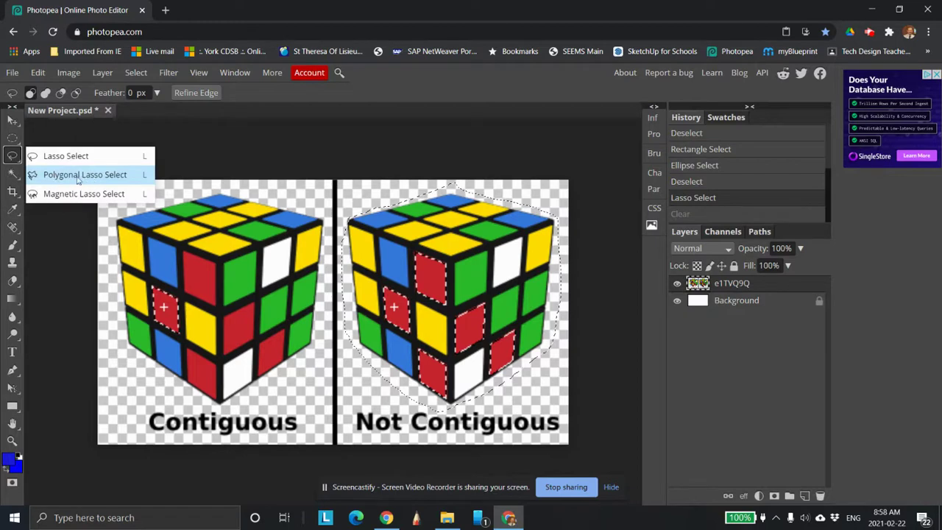
click(166, 10)
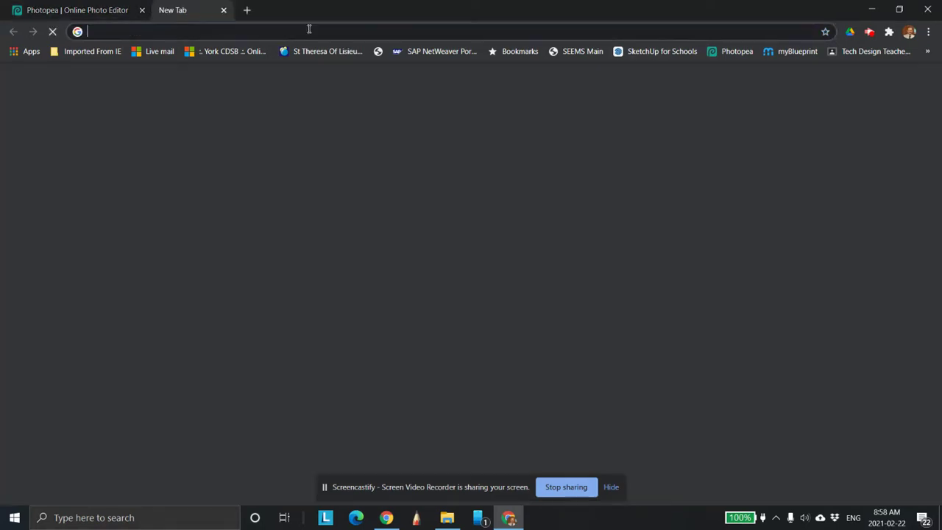
click(732, 51)
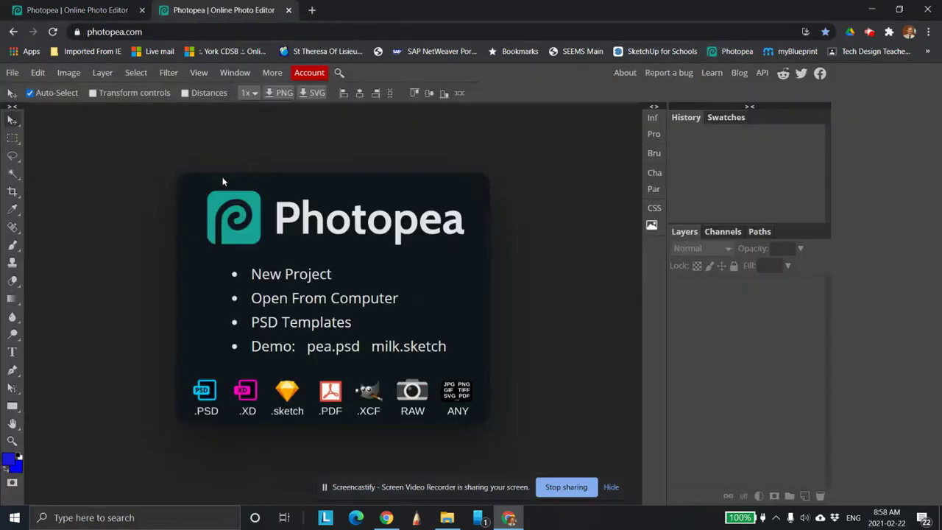
double_click(397, 13)
drag(180, 114, 339, 295)
click(688, 40)
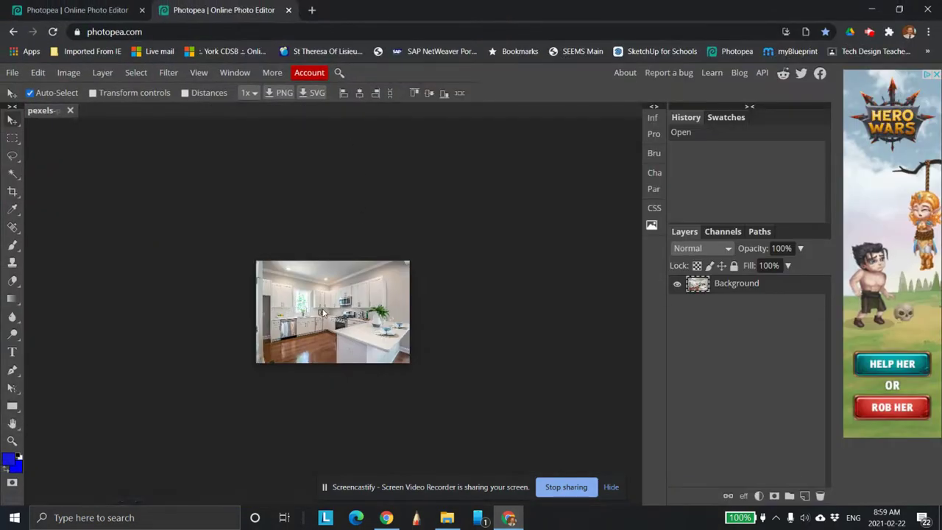
scroll(322, 313, up, 3)
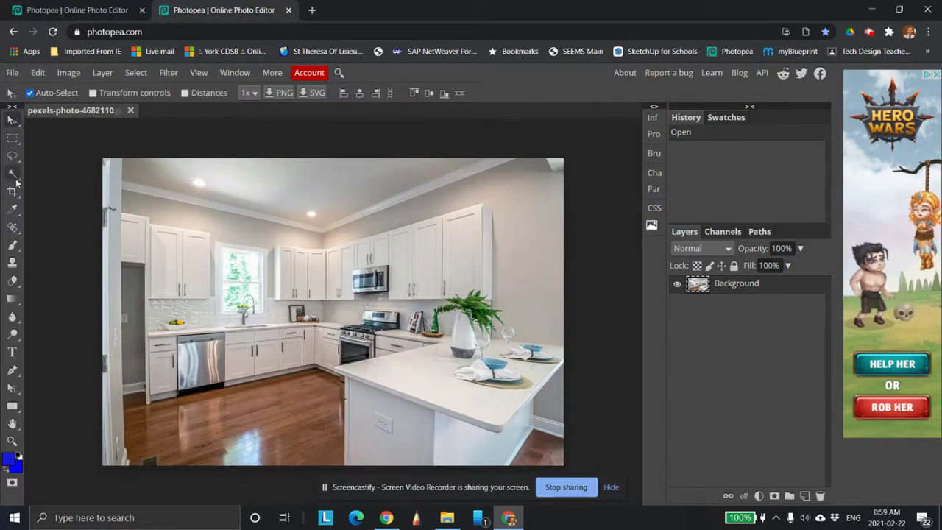
Step: Zoom in on the upper cabinets beside the window in the kitchen photo
right_click(12, 155)
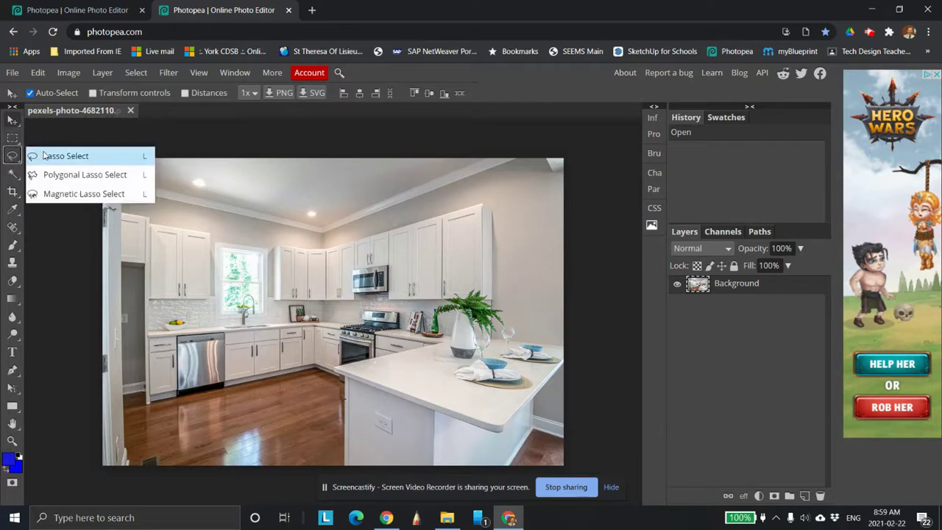
click(95, 181)
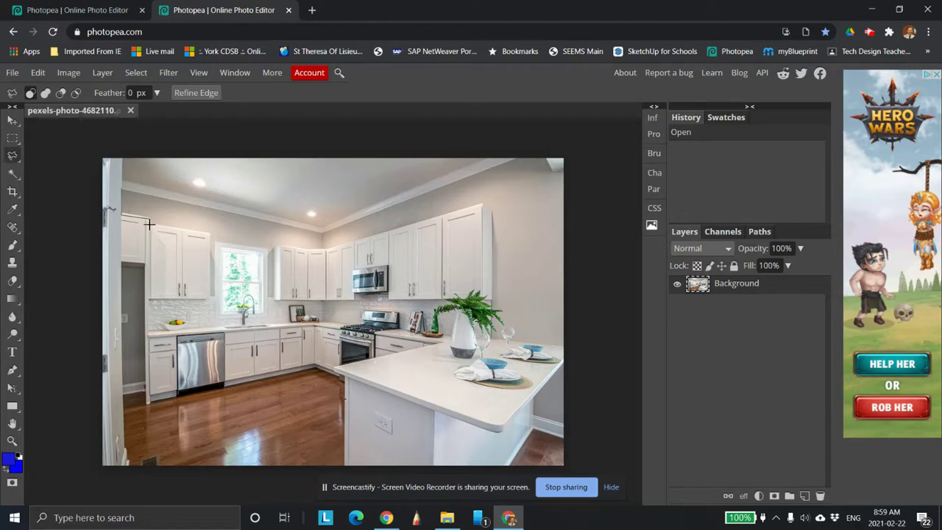
key(z)
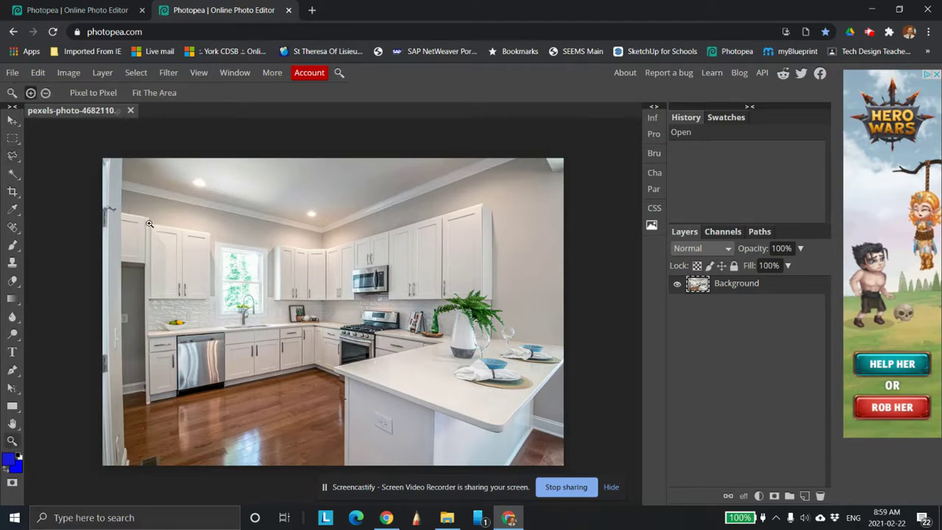
click(147, 223)
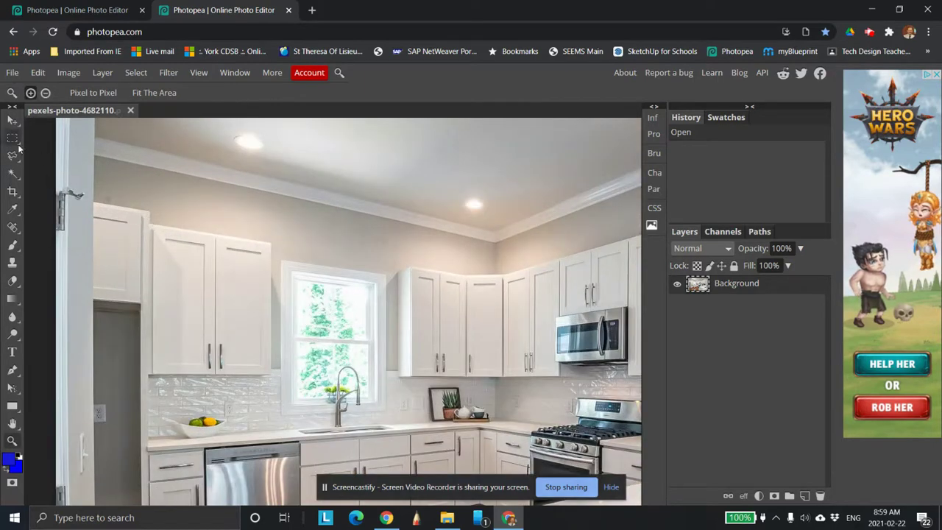
right_click(12, 153)
click(44, 155)
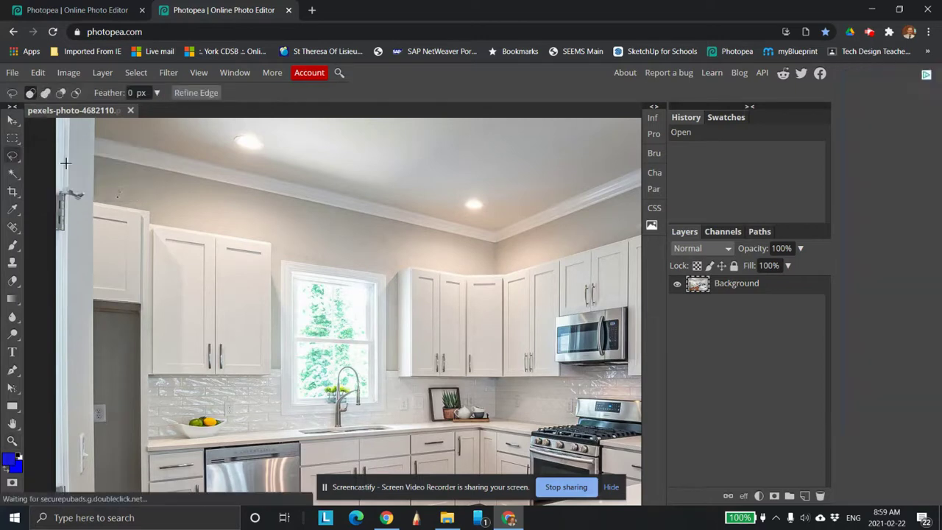
click(94, 157)
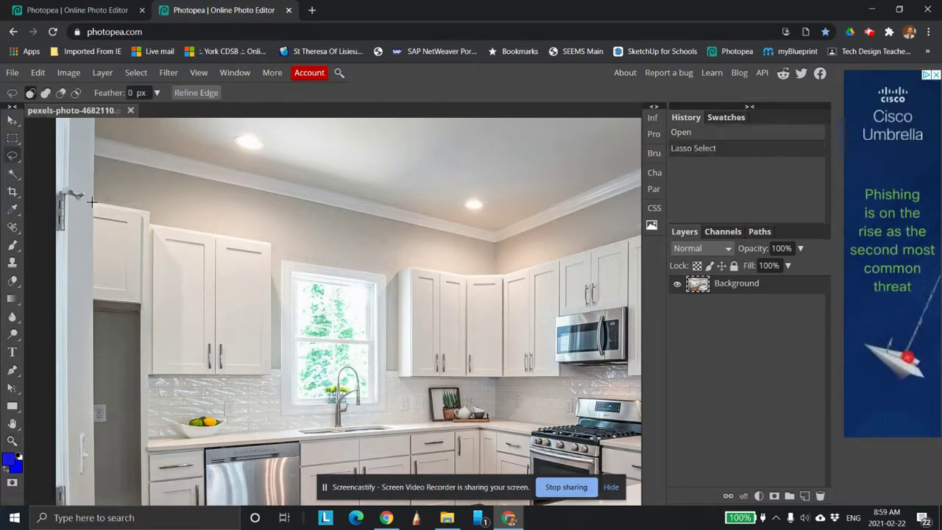
drag(94, 202, 118, 201)
click(156, 220)
click(152, 226)
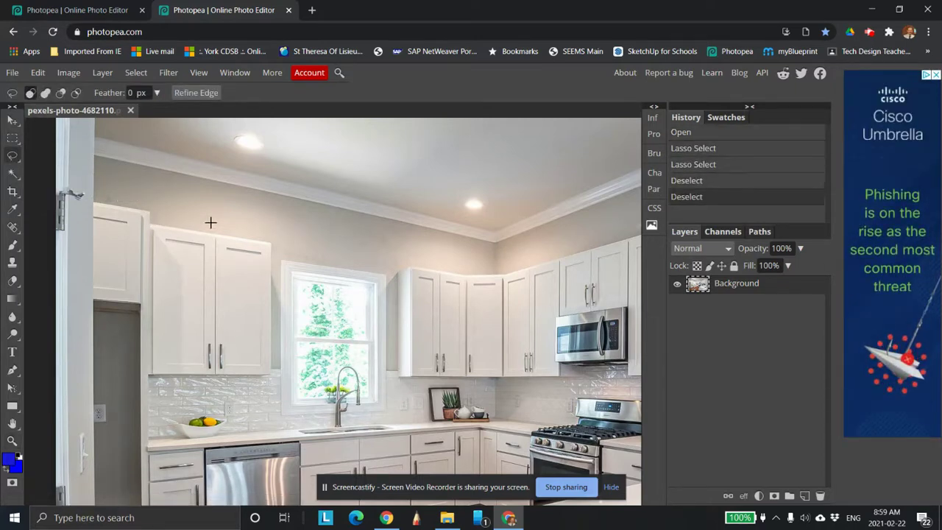
Step: Select the kitchen's back wall with Polygonal Lasso Select, following the crown moulding, the corner, the upper cabinets and the window frame
scroll(113, 224, down, 3)
scroll(113, 224, up, 4)
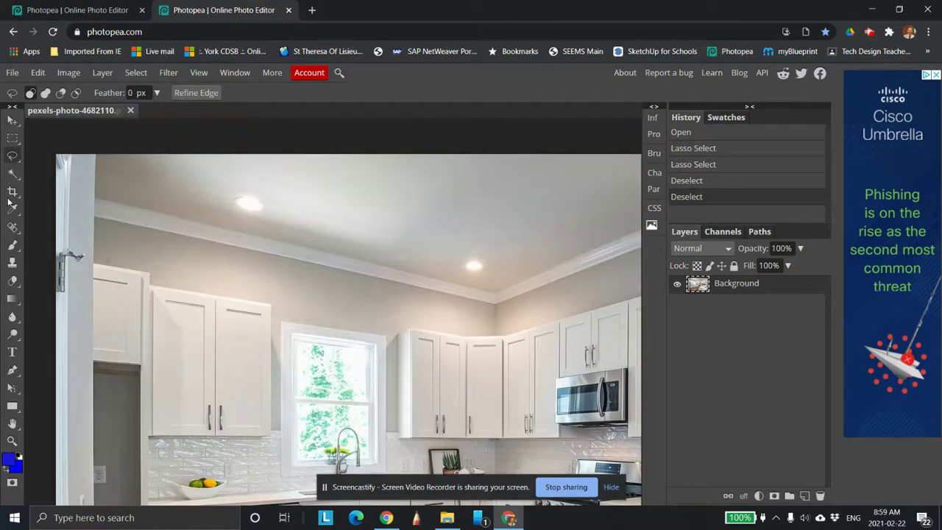
right_click(13, 157)
click(66, 172)
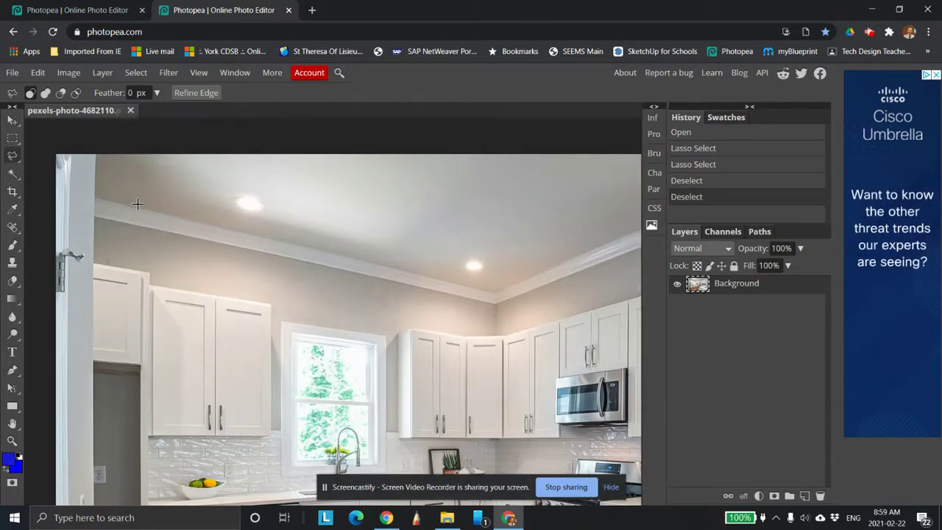
click(92, 215)
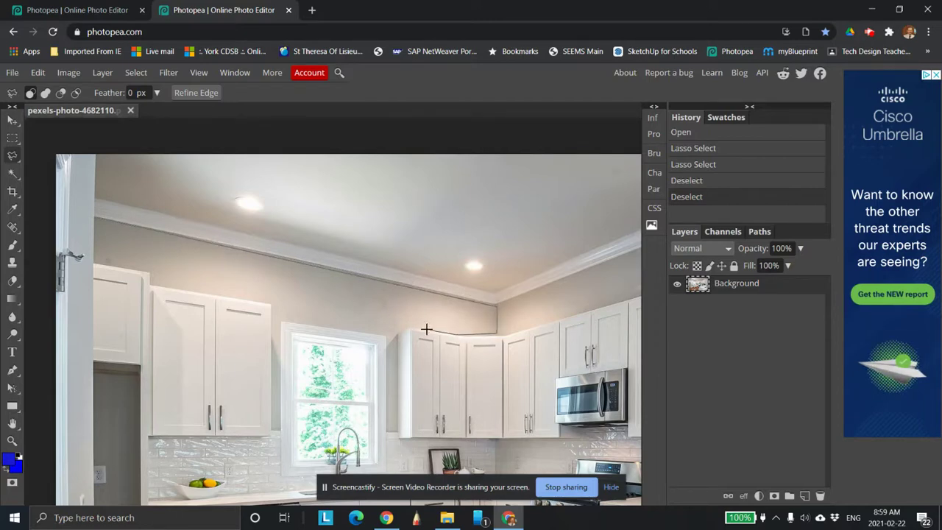
click(399, 330)
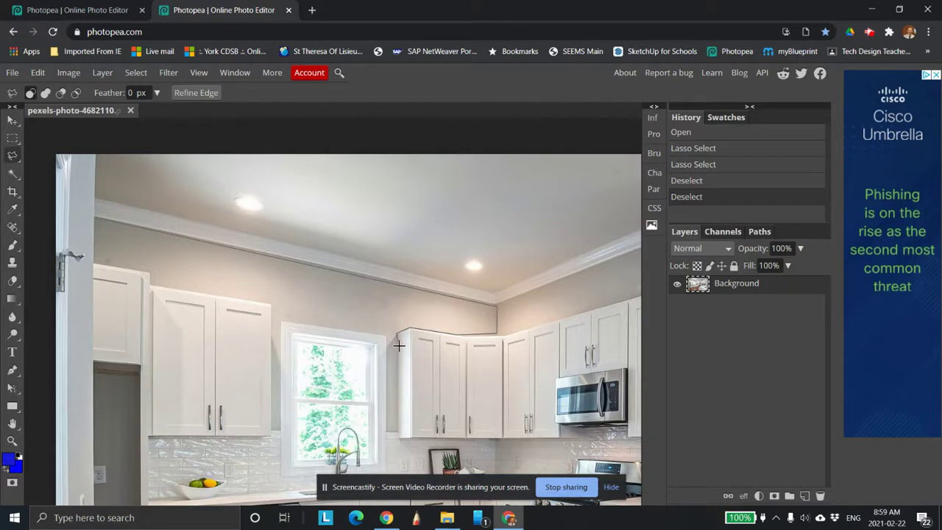
click(397, 432)
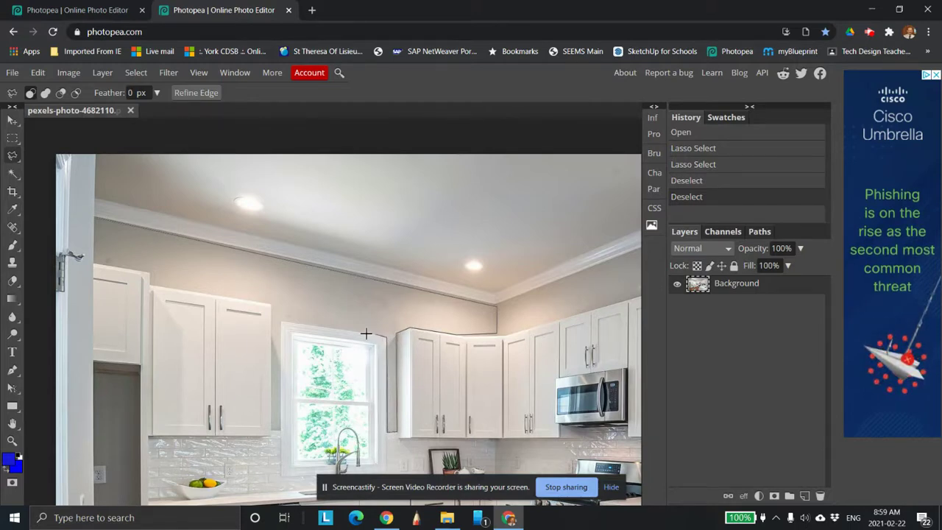
click(279, 320)
click(279, 427)
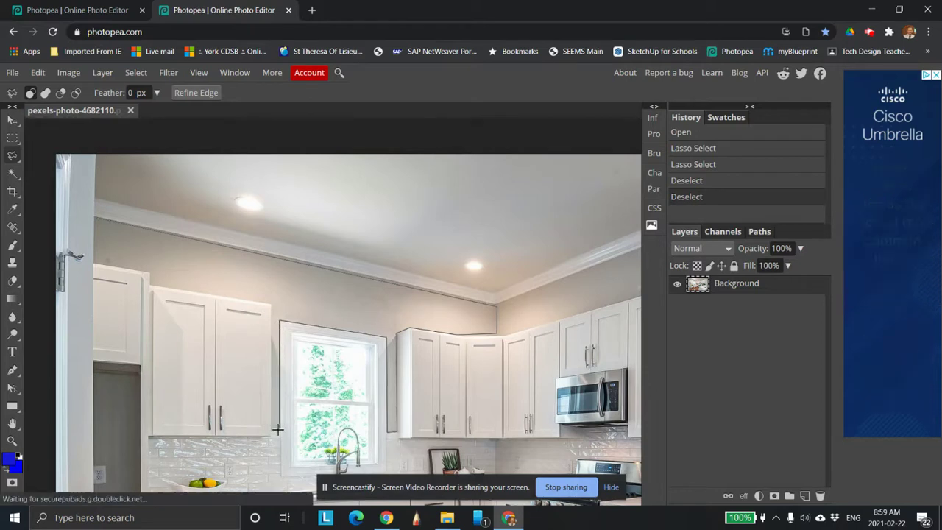
click(270, 302)
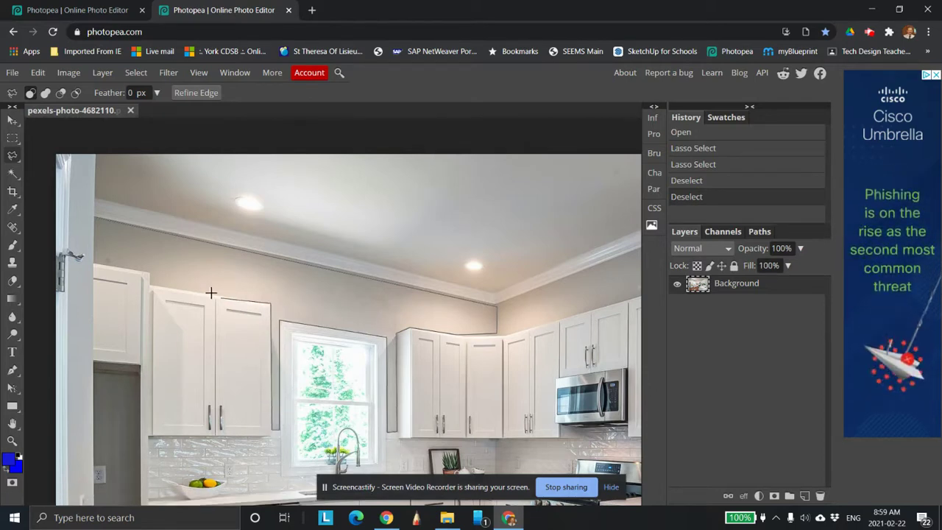
click(150, 287)
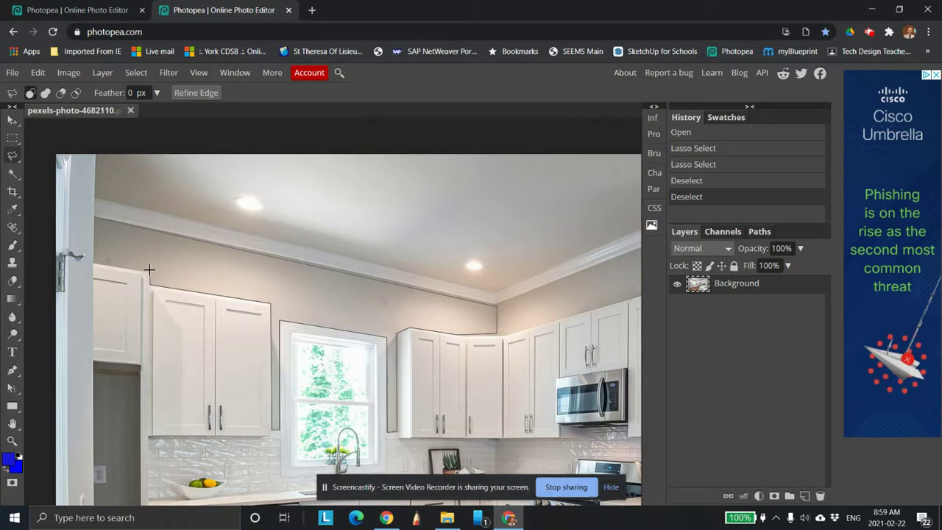
click(93, 263)
click(92, 216)
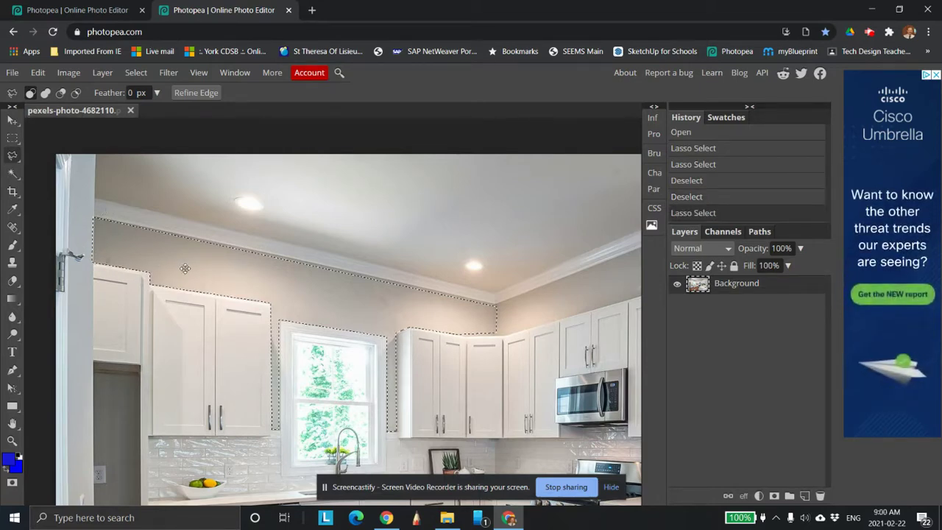
Step: Add a Color Fill layer over the selected back wall using the blue 1b1bd8
click(102, 74)
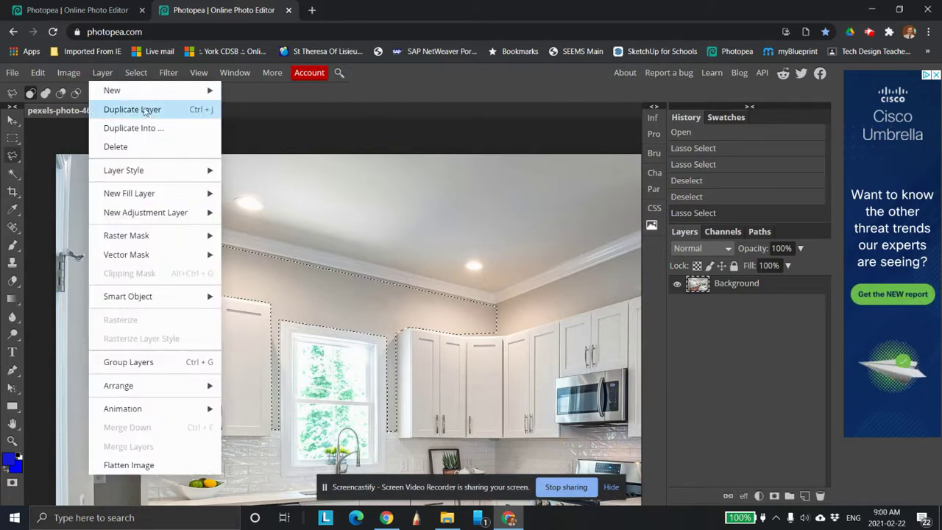
mouse_move(206, 170)
mouse_move(158, 195)
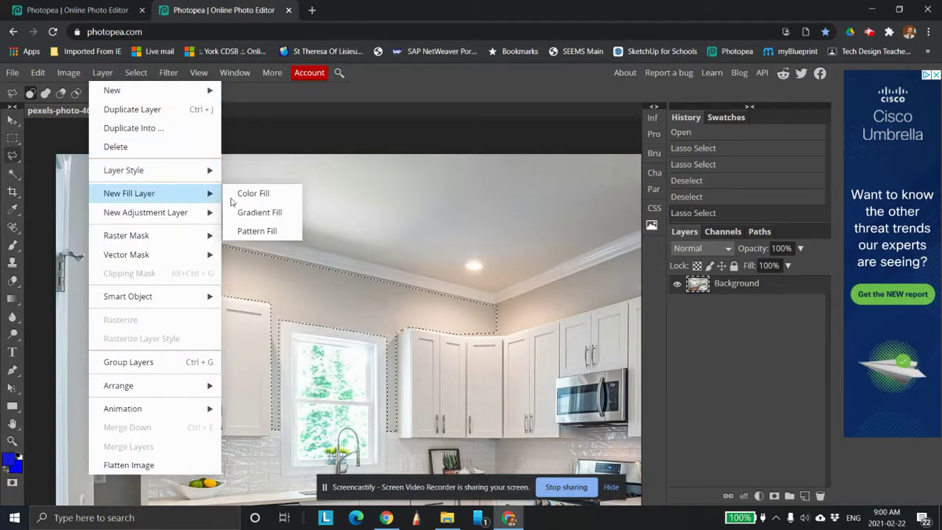
click(249, 195)
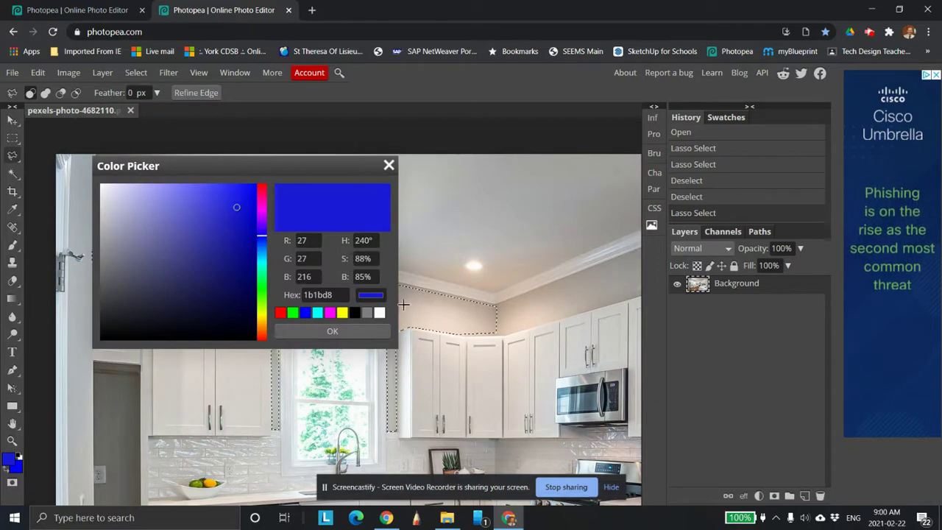
click(331, 333)
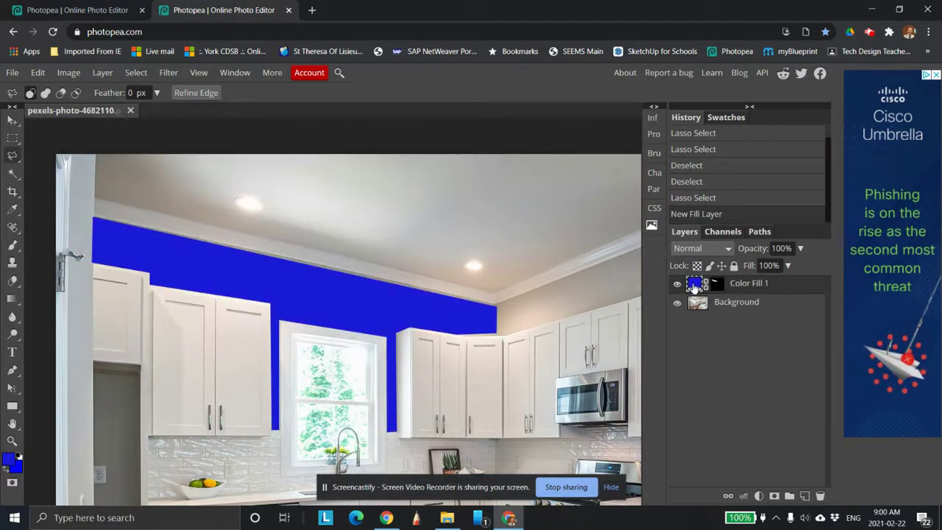
Step: Try the dark grey-blue 41415e on the wall's colour fill layer, and close the colour picker without applying it
double_click(694, 286)
mouse_move(243, 213)
mouse_down()
mouse_move(204, 202)
mouse_move(118, 215)
mouse_move(209, 286)
mouse_move(148, 283)
mouse_up()
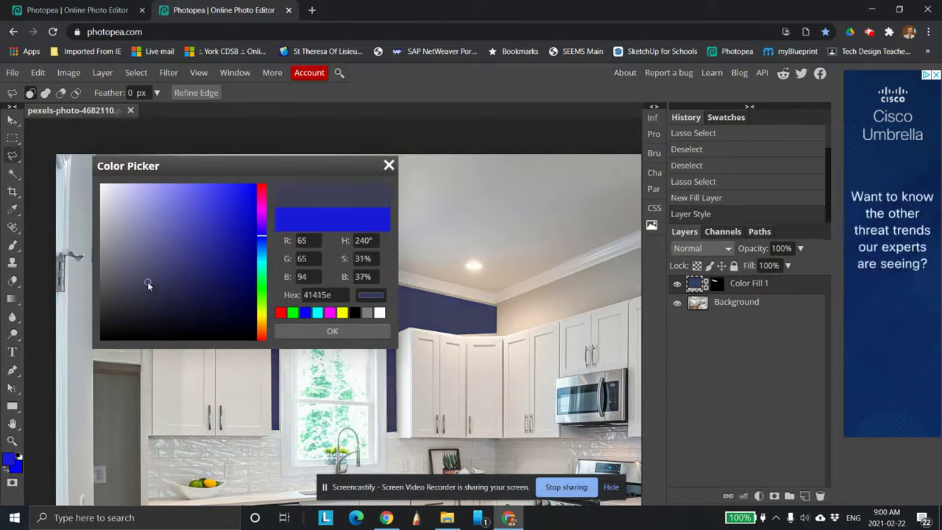
click(388, 165)
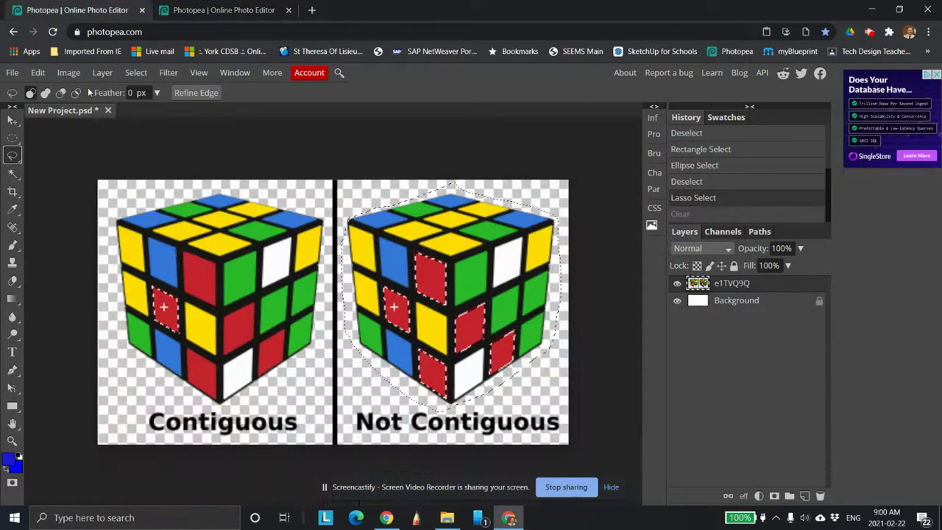
Step: Return to the cube project in the other Photopea browser tab and choose Magnetic Lasso Select
click(107, 10)
right_click(13, 155)
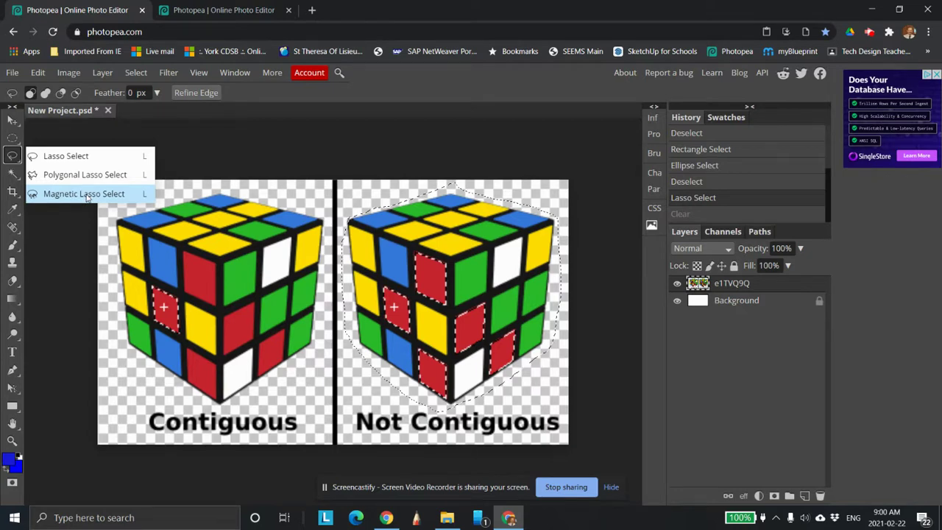
click(86, 195)
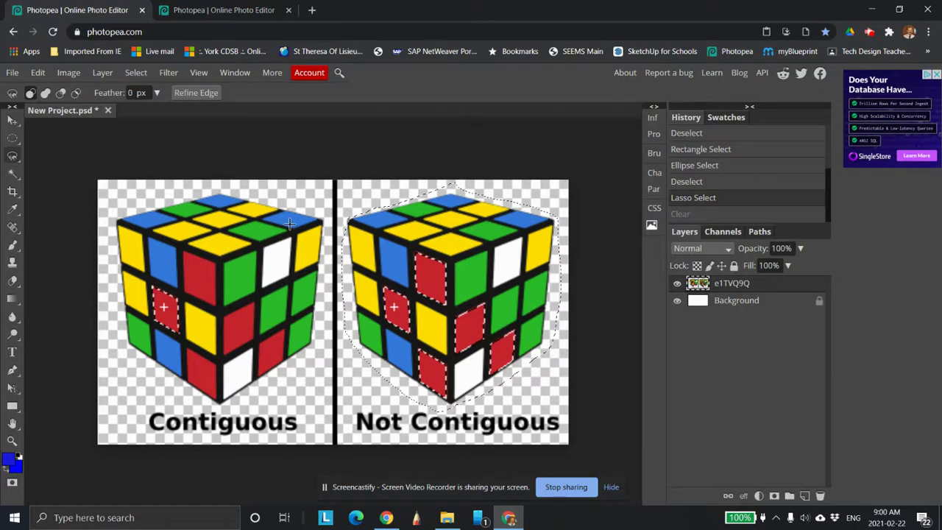
click(243, 10)
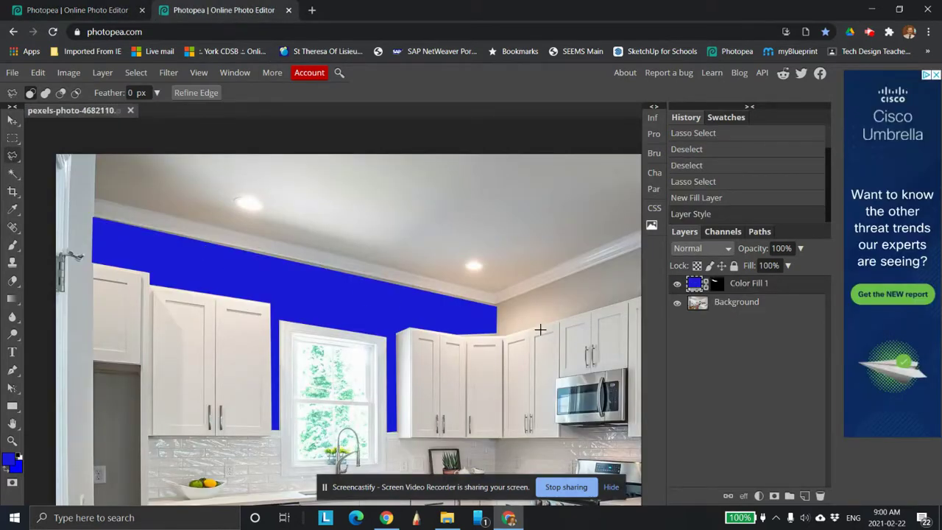
click(81, 10)
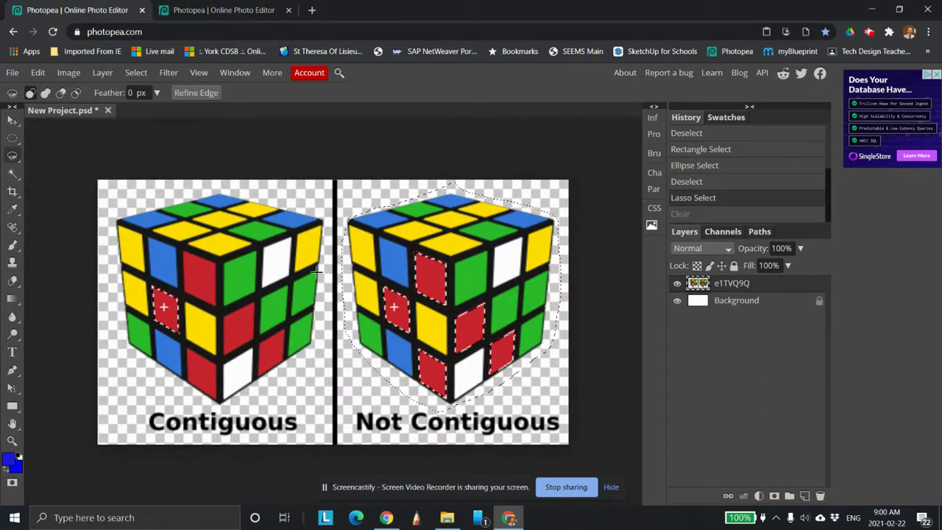
Step: Trace the large green square at the left cube's front corner with Magnetic Lasso Select and close the selection
key(z)
click(228, 256)
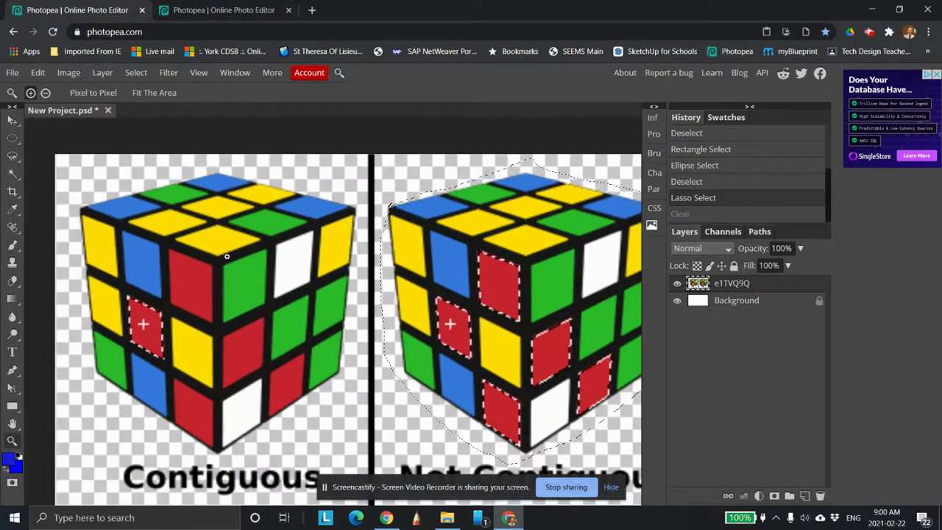
click(227, 256)
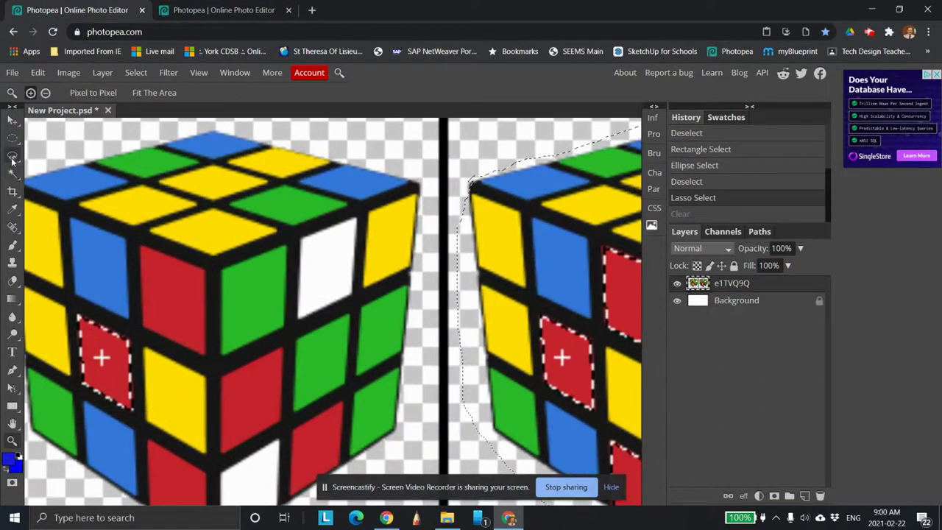
right_click(12, 155)
click(50, 195)
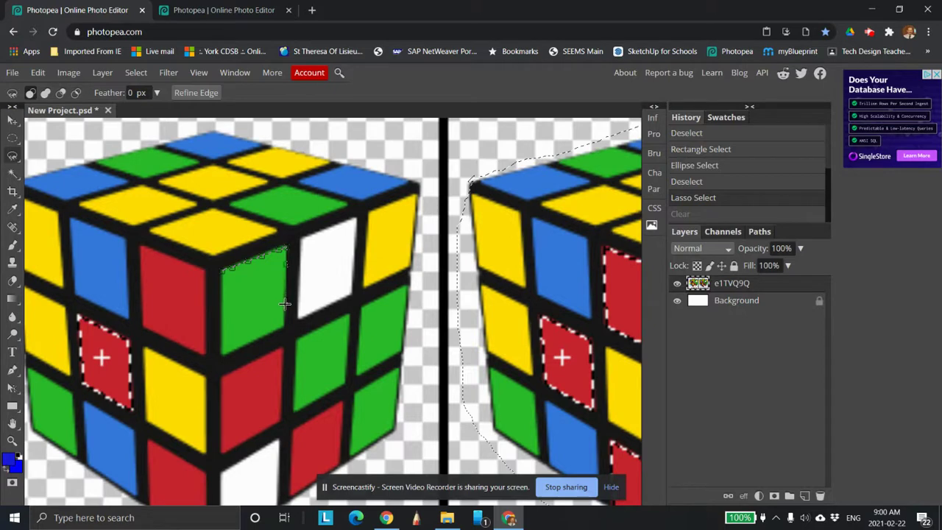
drag(281, 324, 220, 354)
mouse_move(220, 354)
mouse_down()
mouse_move(269, 342)
mouse_move(281, 324)
mouse_move(222, 354)
mouse_move(221, 267)
mouse_up()
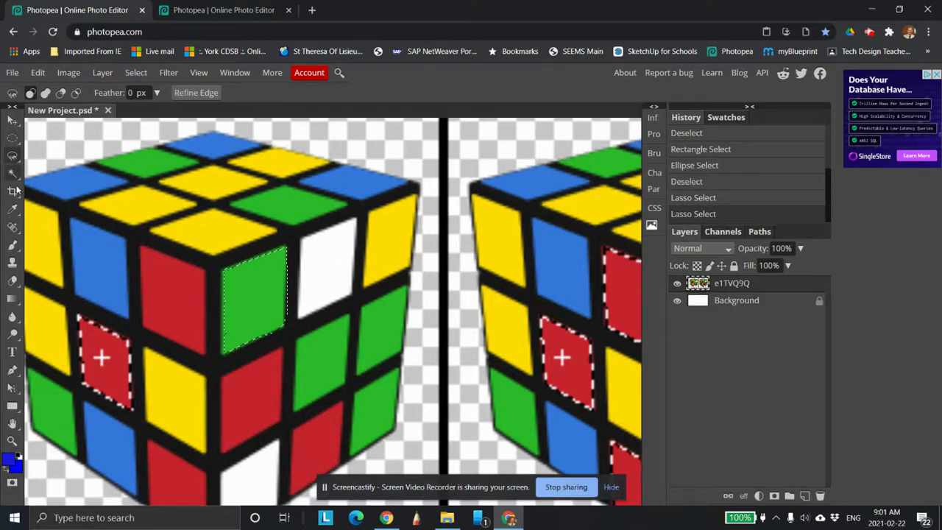
Step: Add all blue squares on both cubes to the selection using Magic Wand with Contiguous off
right_click(11, 159)
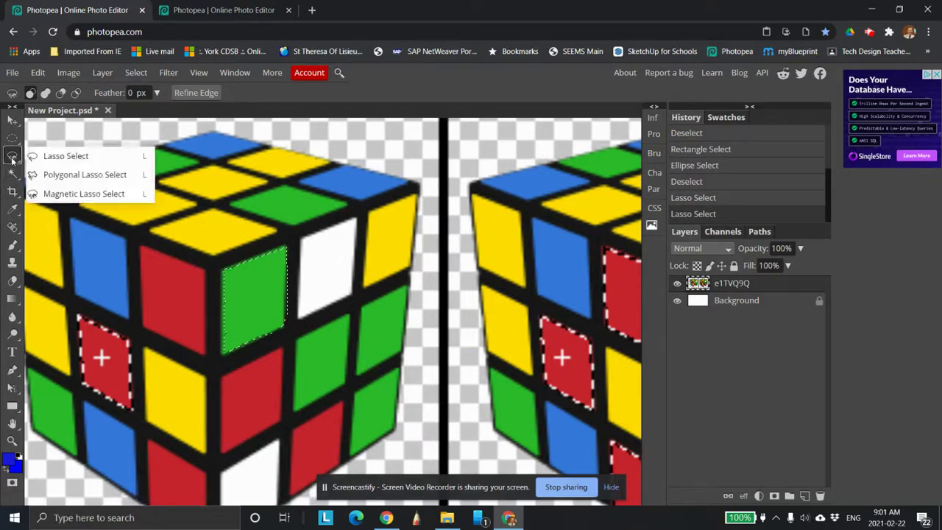
click(13, 173)
right_click(12, 172)
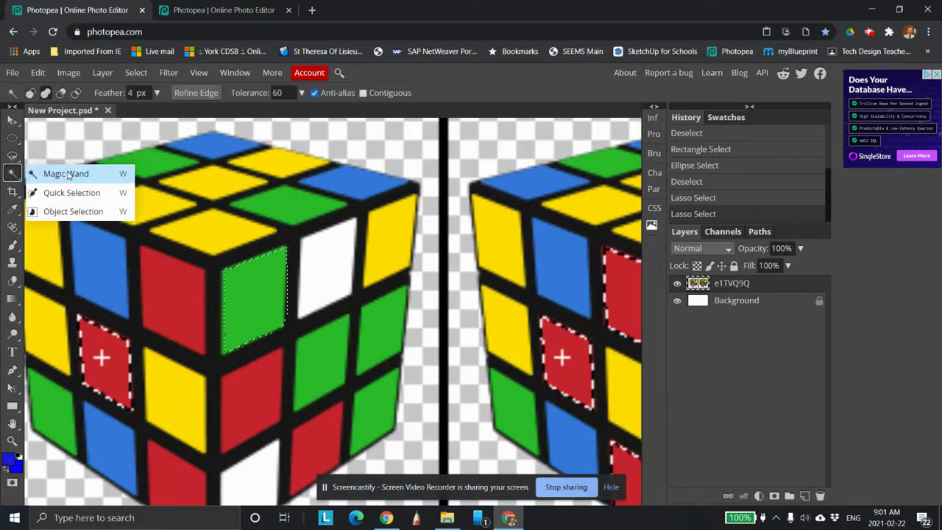
click(67, 173)
right_click(15, 173)
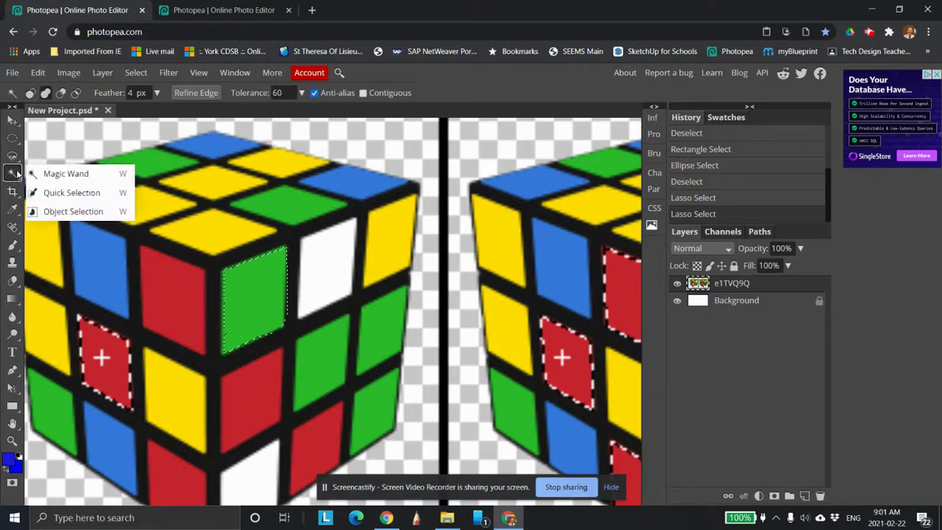
click(48, 174)
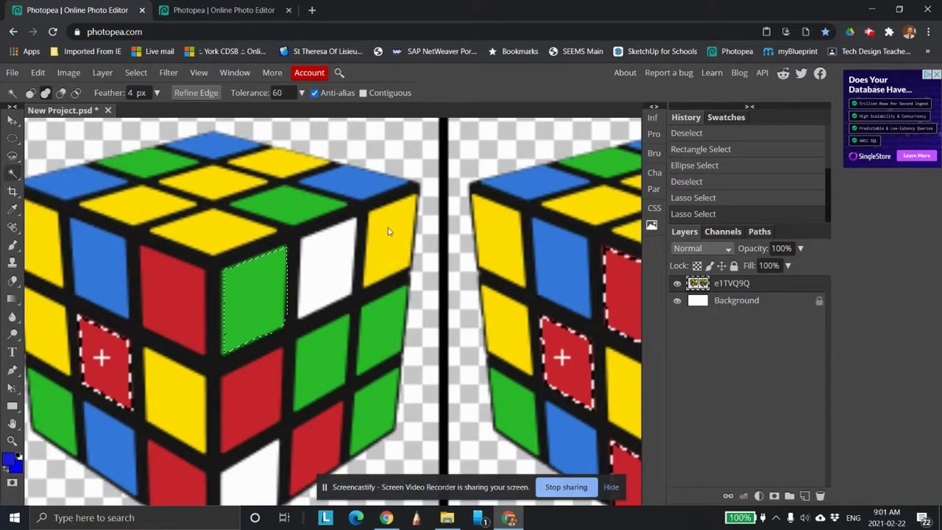
click(353, 183)
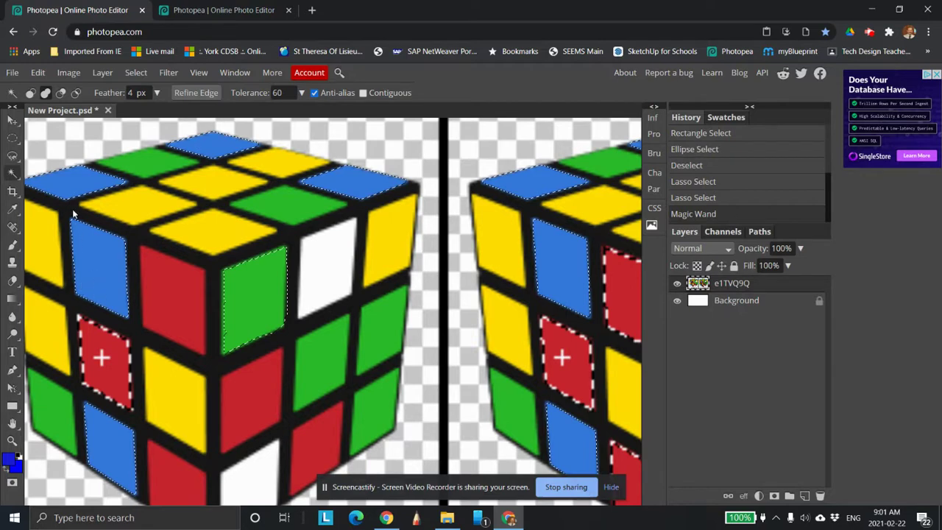
Step: Turn on Contiguous for Magic Wand and undo the selection of all blue squares
click(362, 93)
click(48, 74)
click(66, 91)
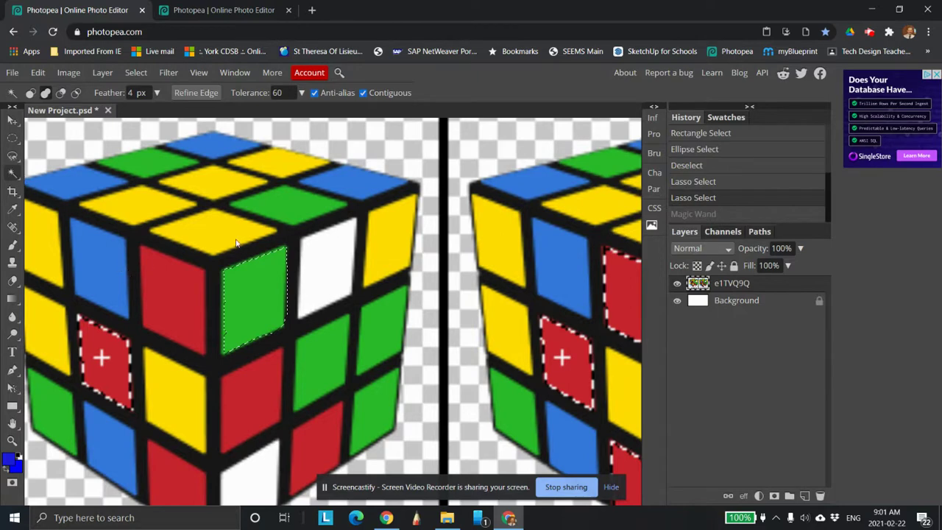
Step: With Magic Wand, add the left cube's upper blue side square and its three blue top-face squares to the selection individually
click(97, 252)
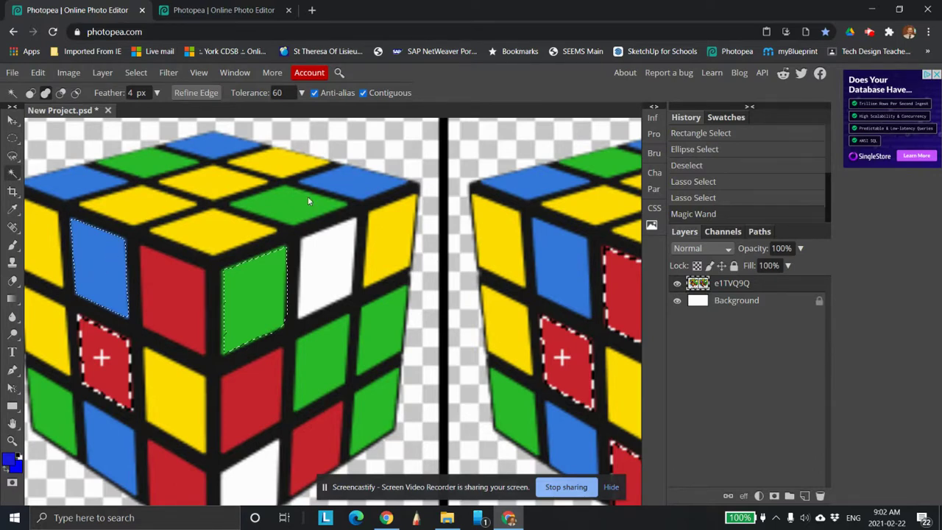
click(354, 177)
click(223, 144)
click(84, 178)
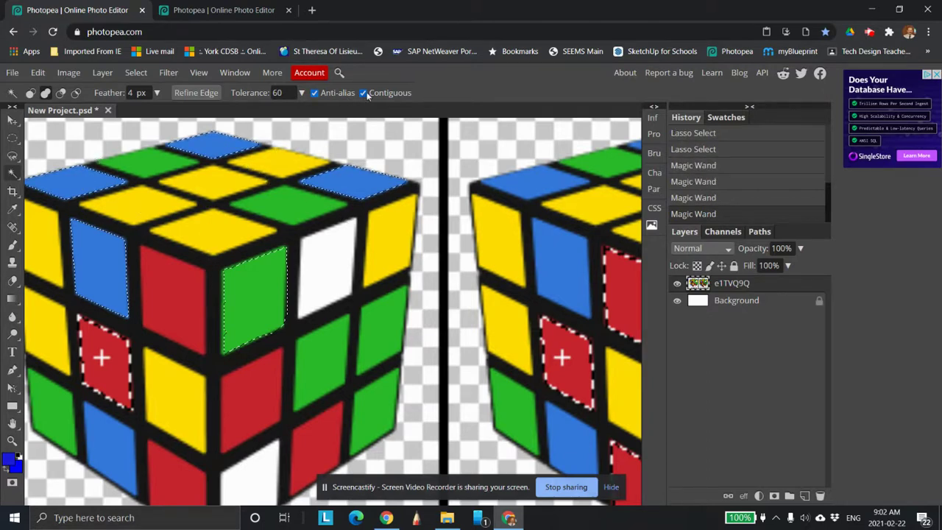
Step: Turn off Contiguous and add all yellow squares on both cubes to the selection with Magic Wand
click(149, 211)
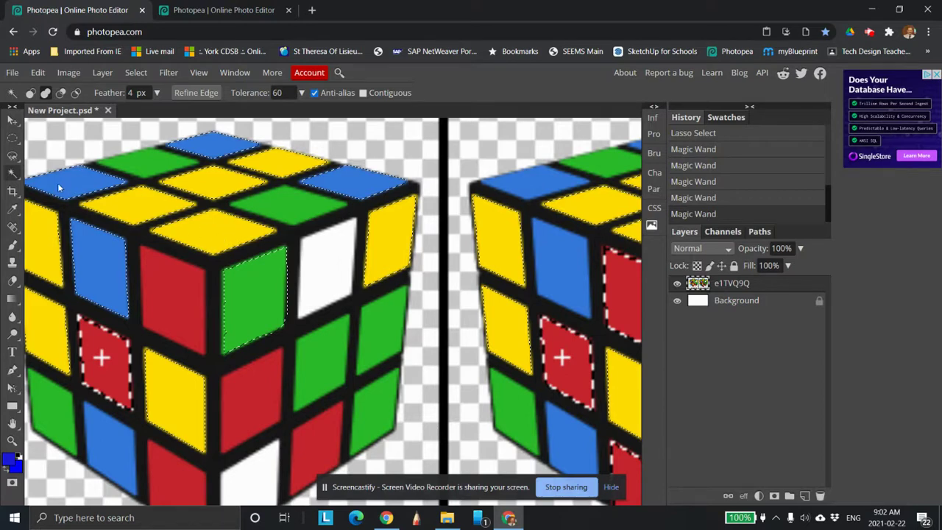
right_click(12, 174)
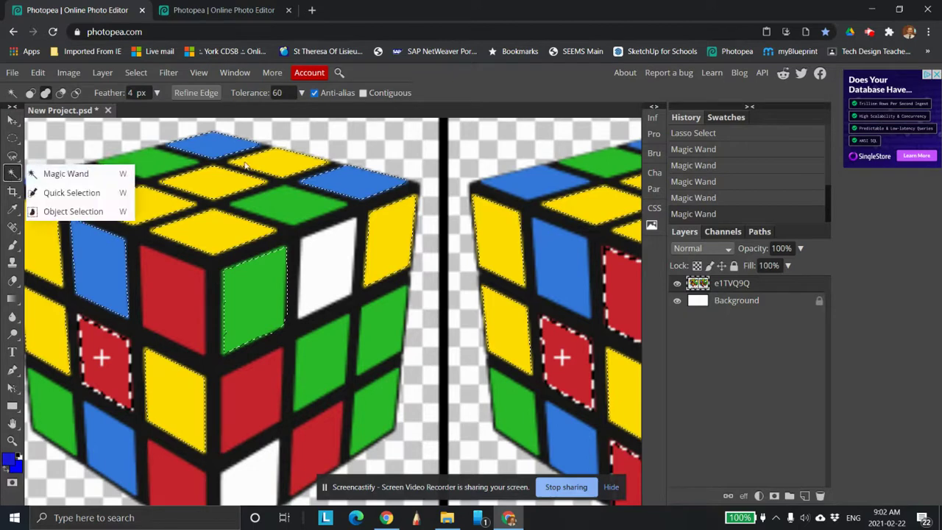
click(80, 178)
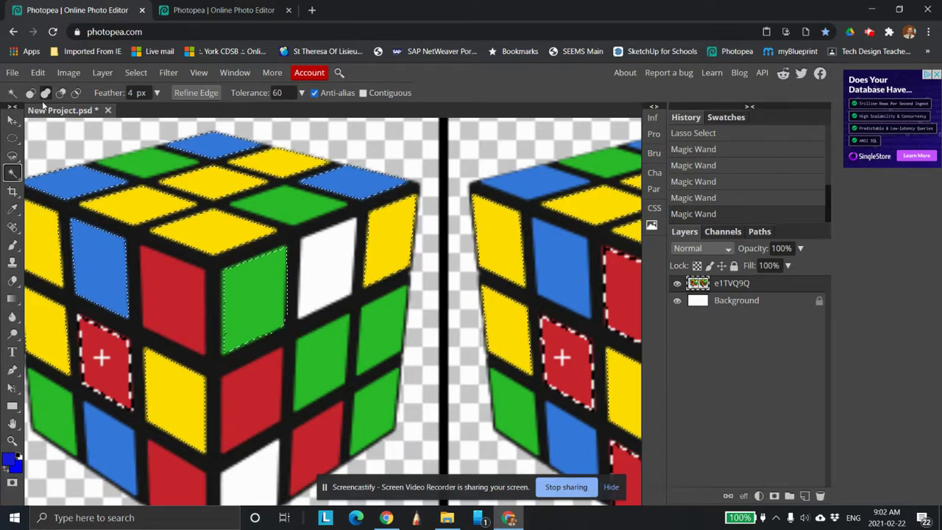
right_click(12, 173)
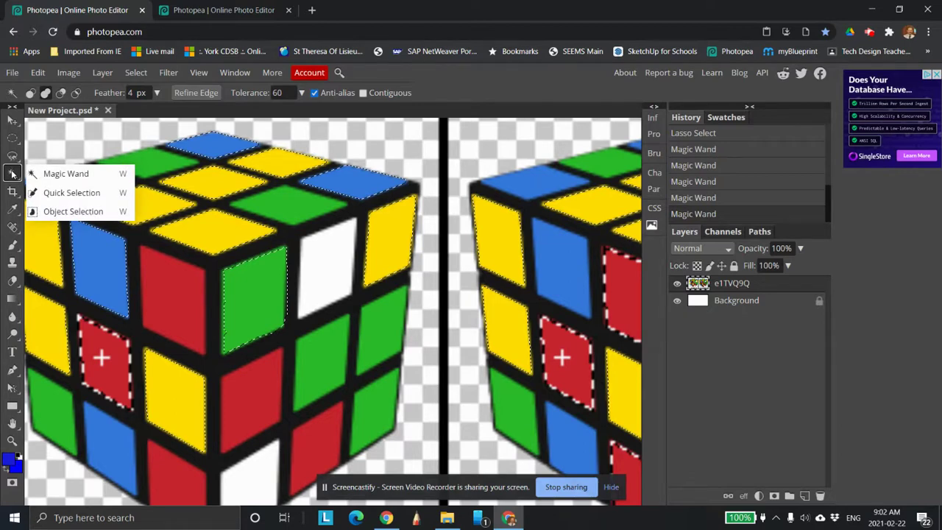
Step: Open another Photopea session in a new browser tab
click(254, 13)
click(312, 11)
click(732, 51)
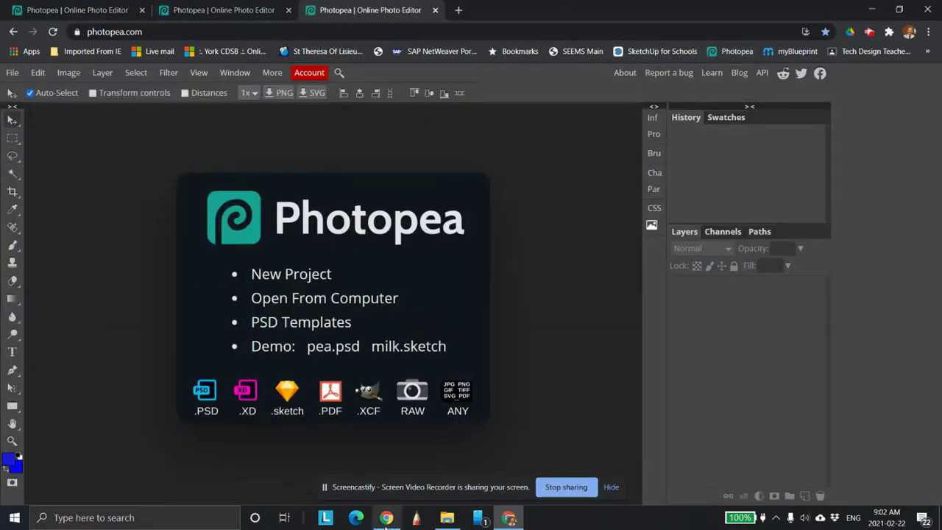
Step: Switch to File Explorer and open the Google Drive folder Photopea Tutorial 1A - Selection Tool inside Teaching (Sept 2020), Tutorials - (Oct 2020)
click(446, 517)
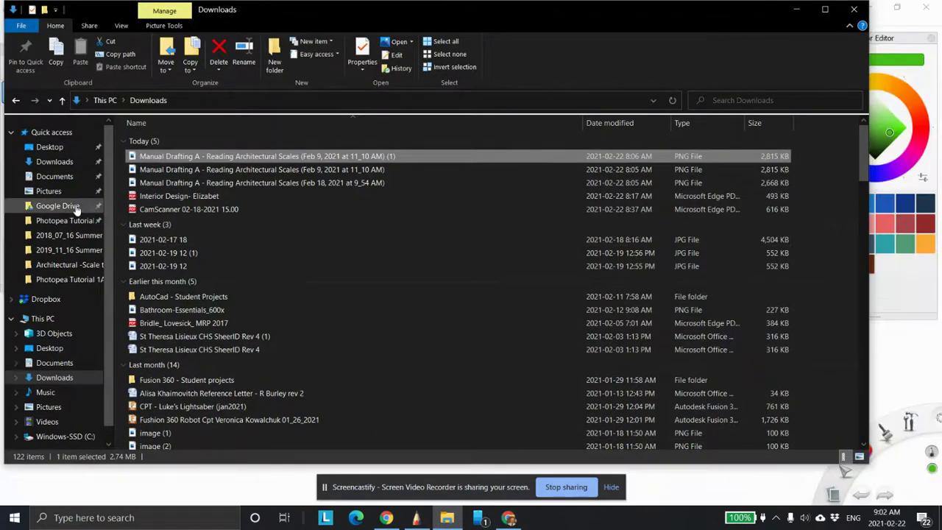
click(74, 206)
double_click(155, 142)
double_click(161, 168)
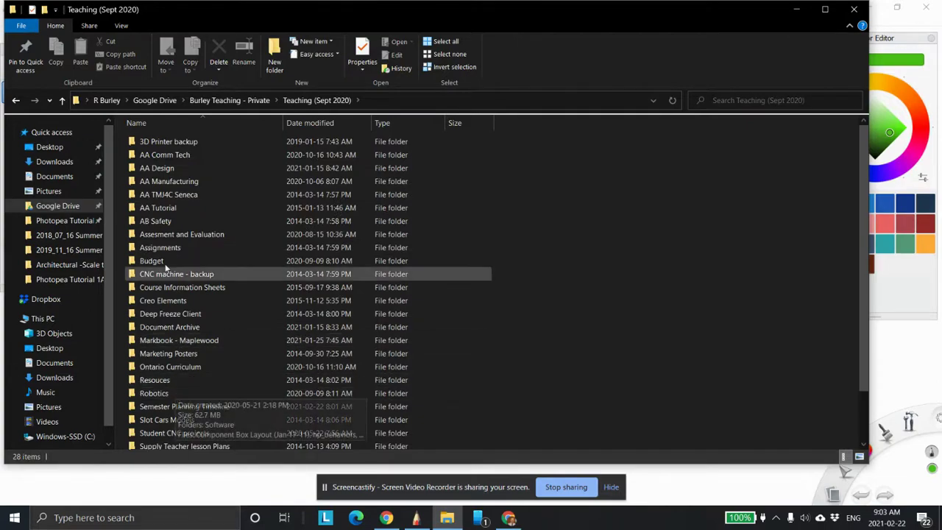
scroll(166, 423, down, 2)
click(163, 405)
double_click(163, 403)
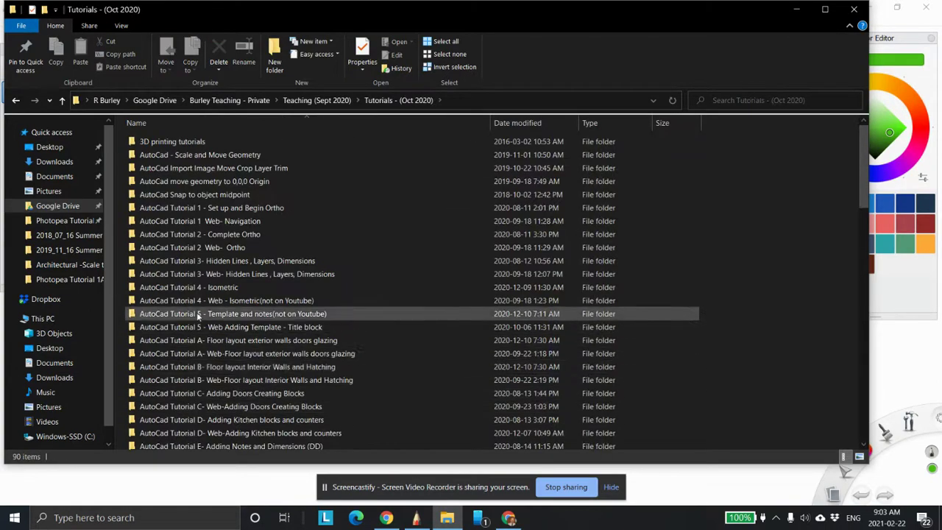
scroll(221, 368, down, 20)
scroll(220, 377, down, 3)
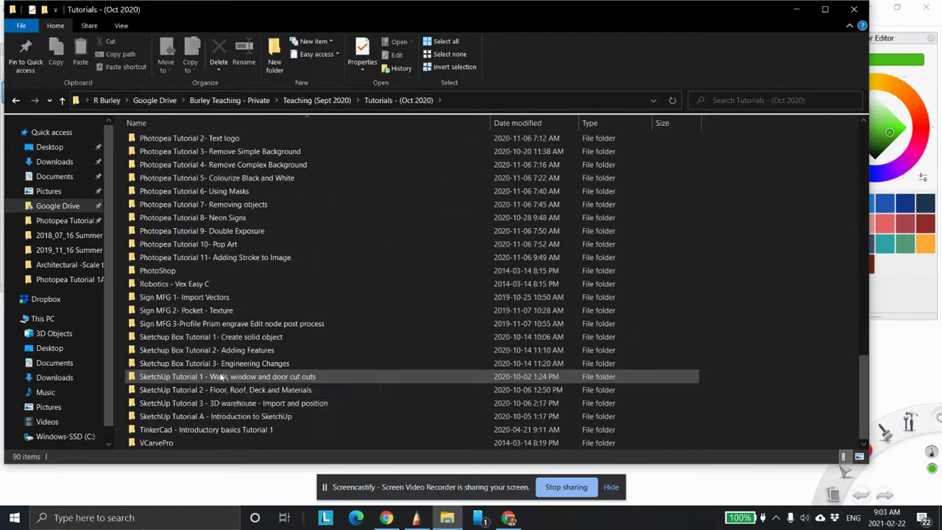
scroll(250, 195, up, 2)
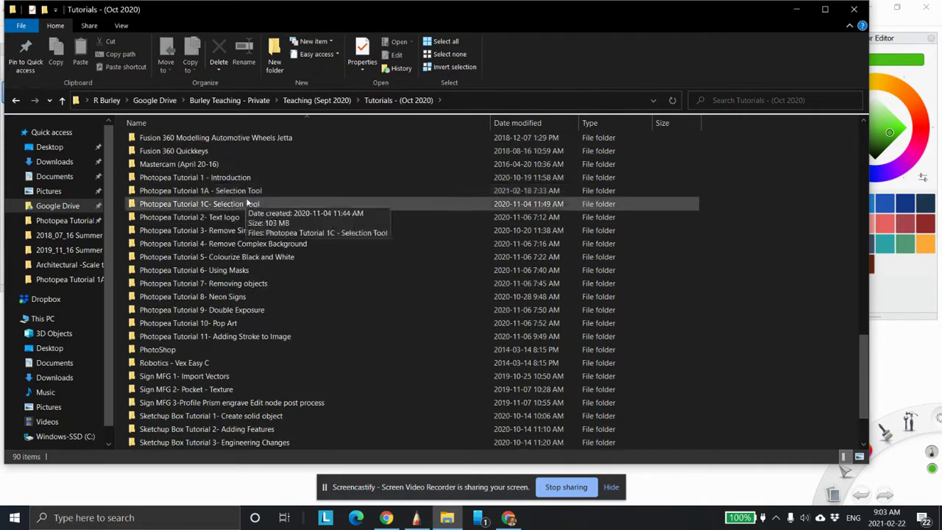
double_click(243, 191)
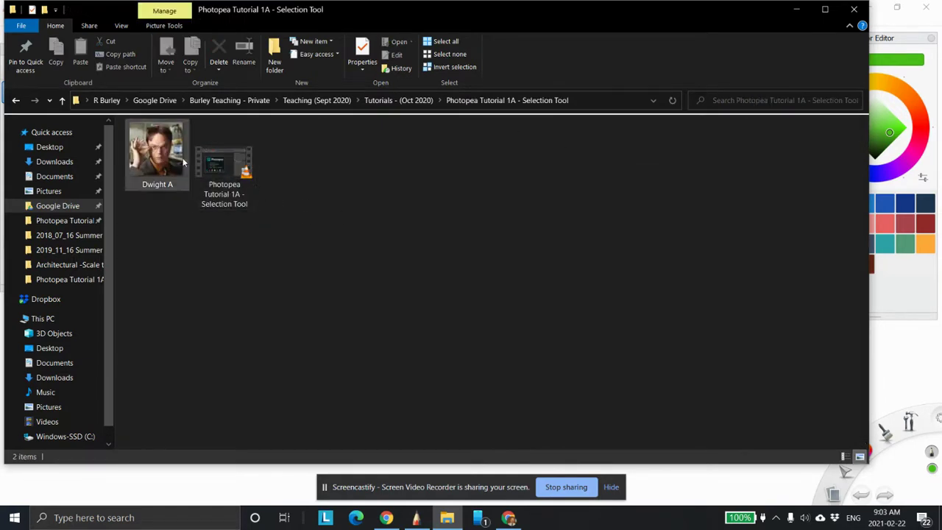
Step: Copy the Dwight A image from the tutorial folder and paste it onto the desktop
click(171, 135)
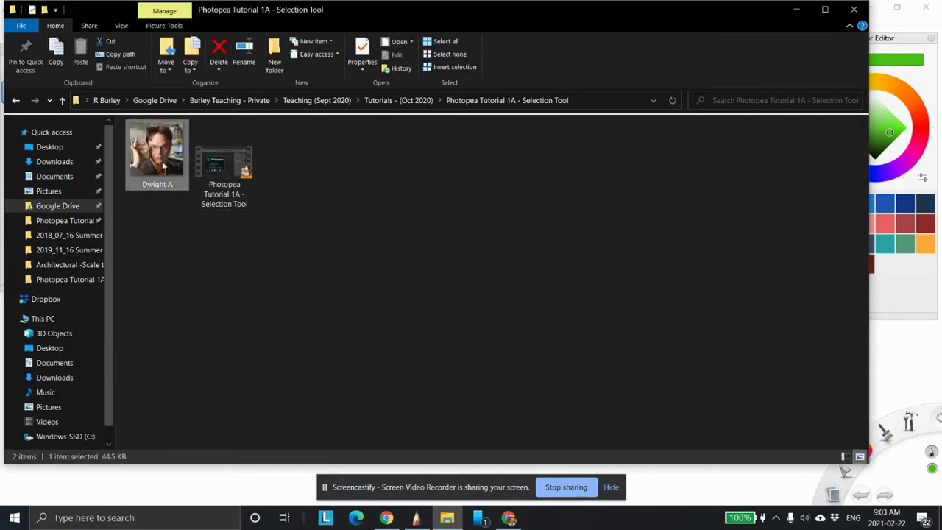
right_click(171, 131)
click(200, 317)
click(854, 8)
click(932, 10)
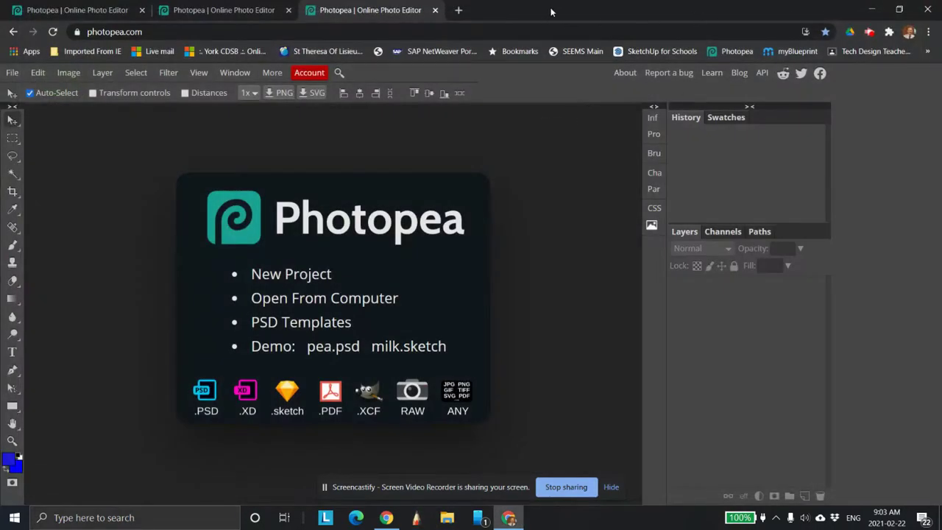
click(873, 9)
right_click(549, 94)
click(581, 149)
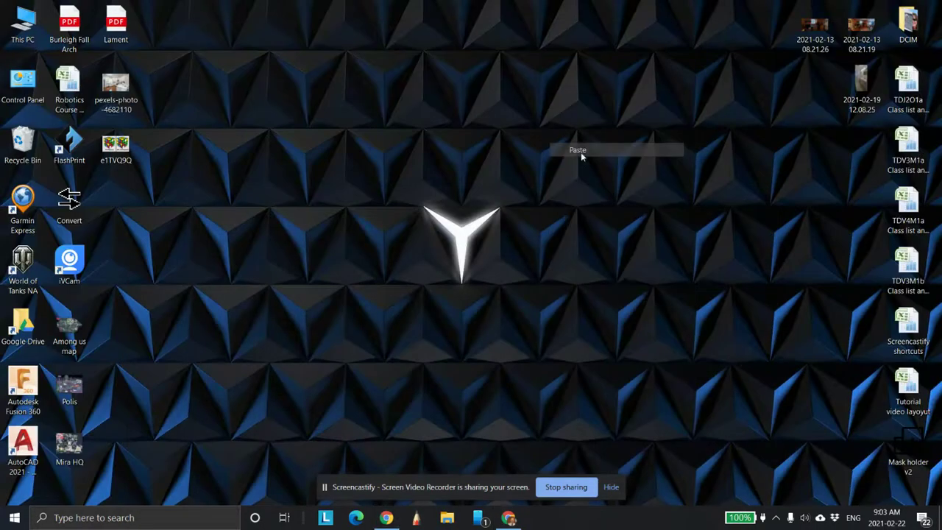
Step: Return to the empty Photopea session in the browser and open the Dwight A image from the desktop in it
click(508, 517)
double_click(550, 22)
drag(534, 80, 424, 304)
click(727, 138)
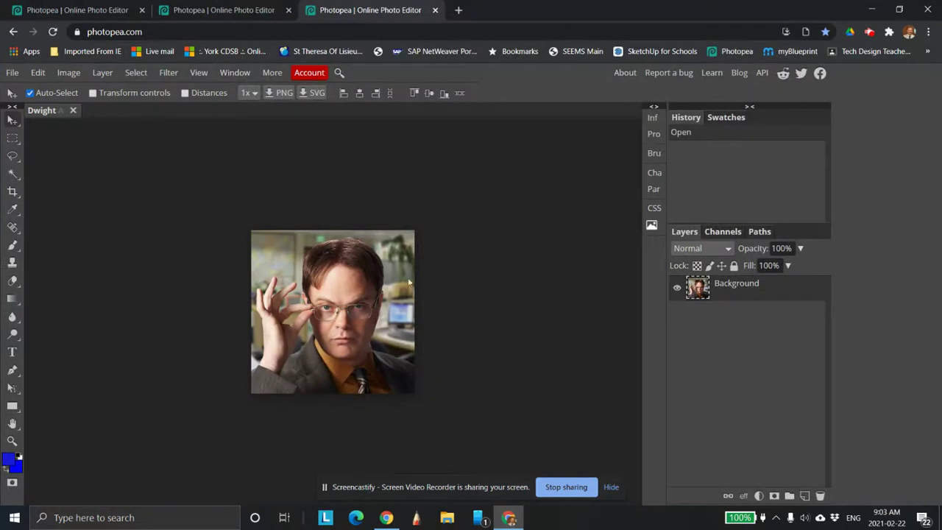
right_click(703, 290)
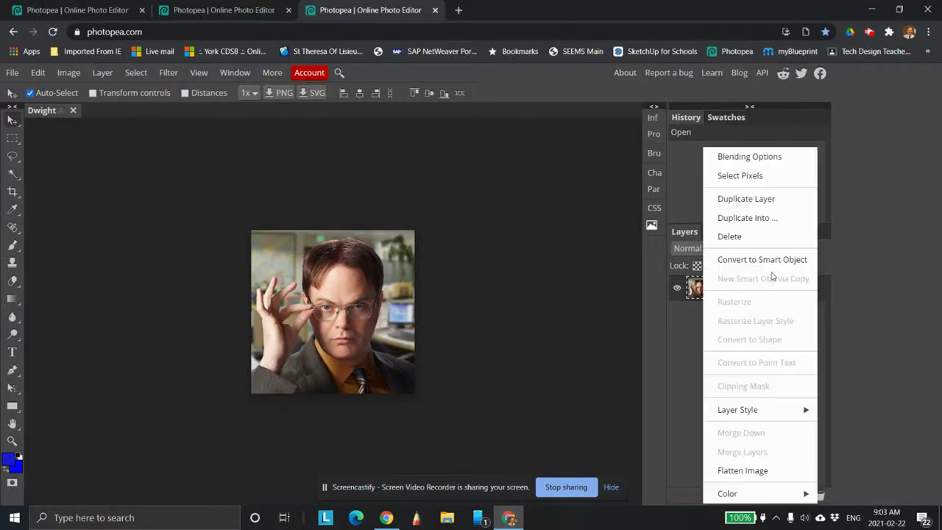
click(670, 377)
right_click(759, 292)
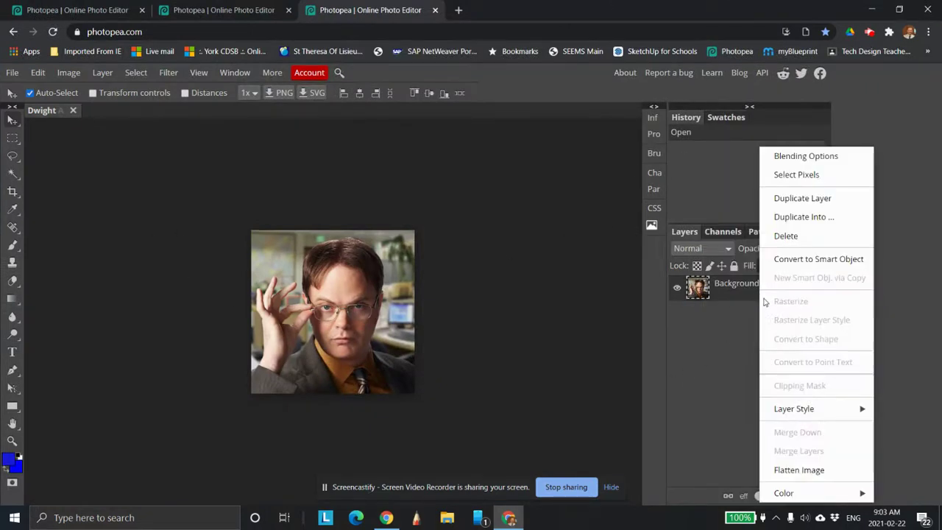
click(552, 307)
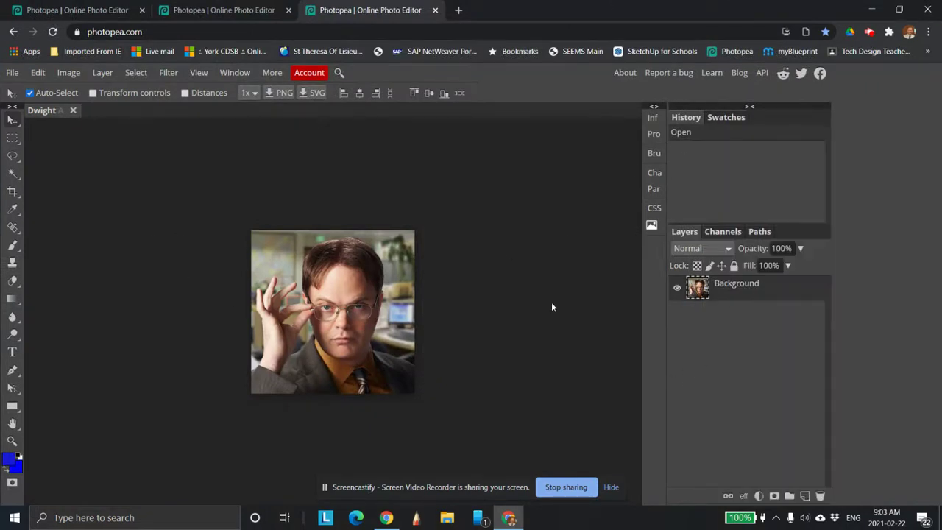
Step: Select the man's face, hair and body with Quick Selection strokes across his forehead and hair
right_click(15, 175)
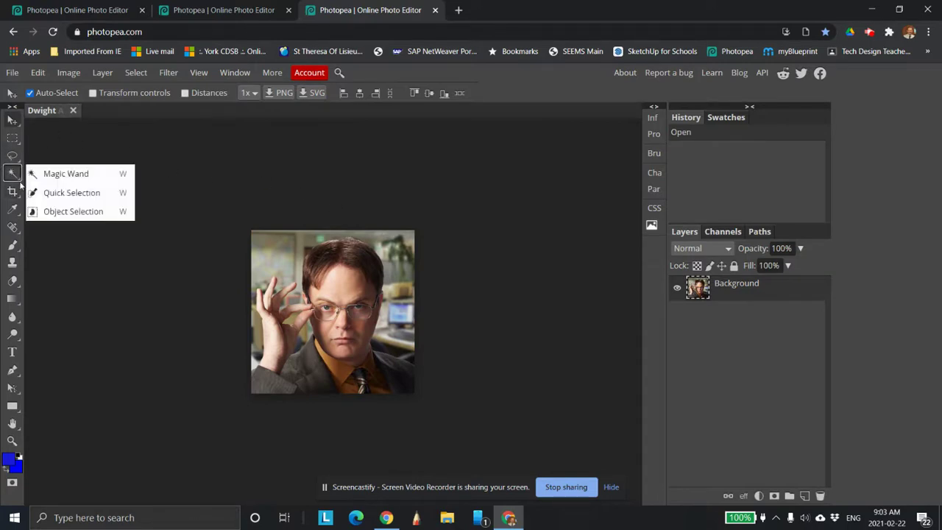
click(72, 192)
mouse_move(309, 311)
mouse_down()
mouse_move(354, 285)
mouse_move(325, 270)
mouse_move(313, 298)
mouse_up()
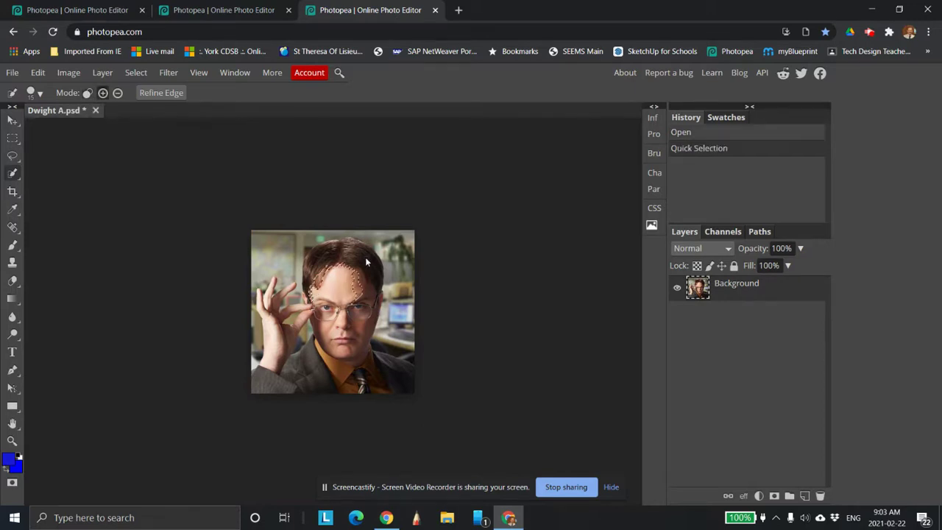
drag(368, 262, 354, 258)
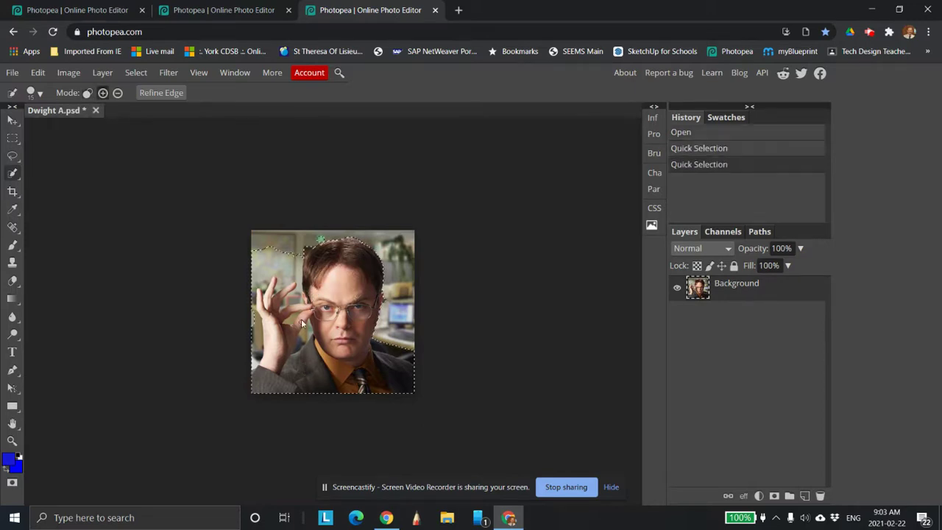
Step: Add the wall and map behind the man's raised hand and head to the selection with Quick Selection
key(z)
click(284, 287)
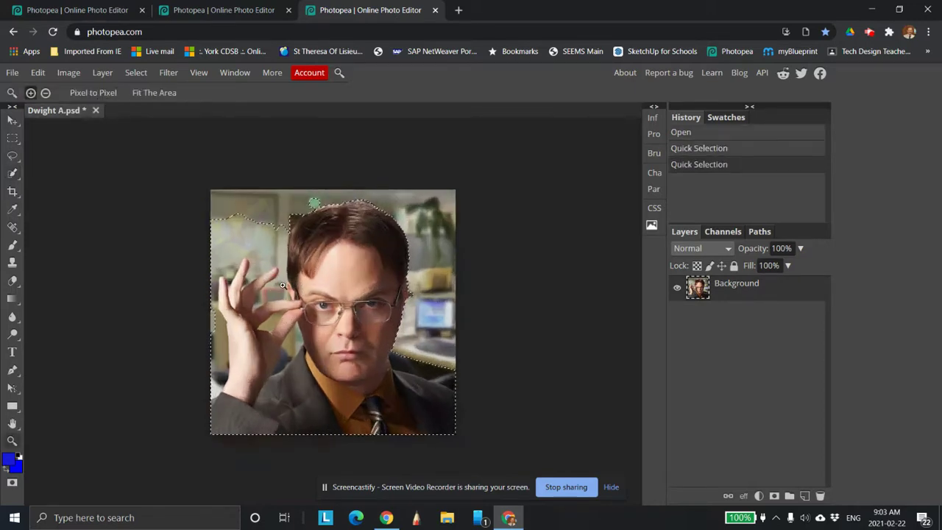
click(282, 281)
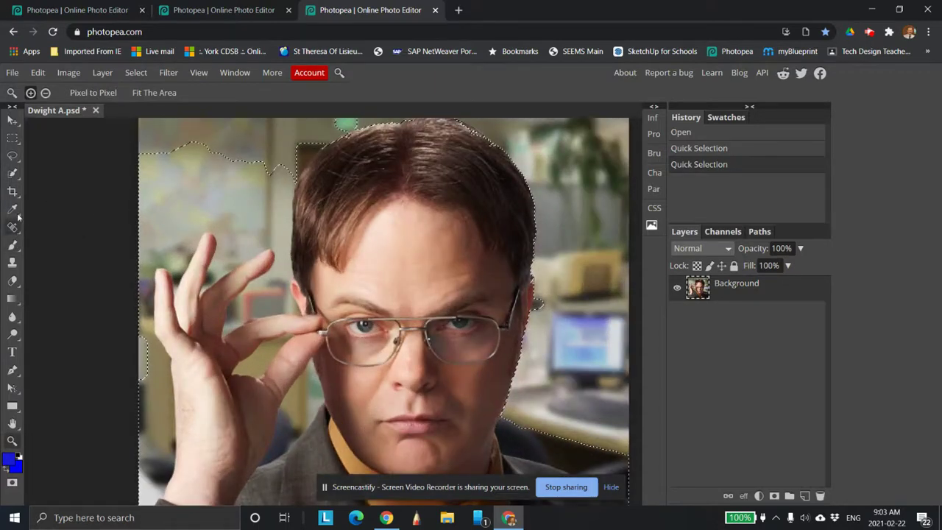
right_click(12, 174)
click(231, 156)
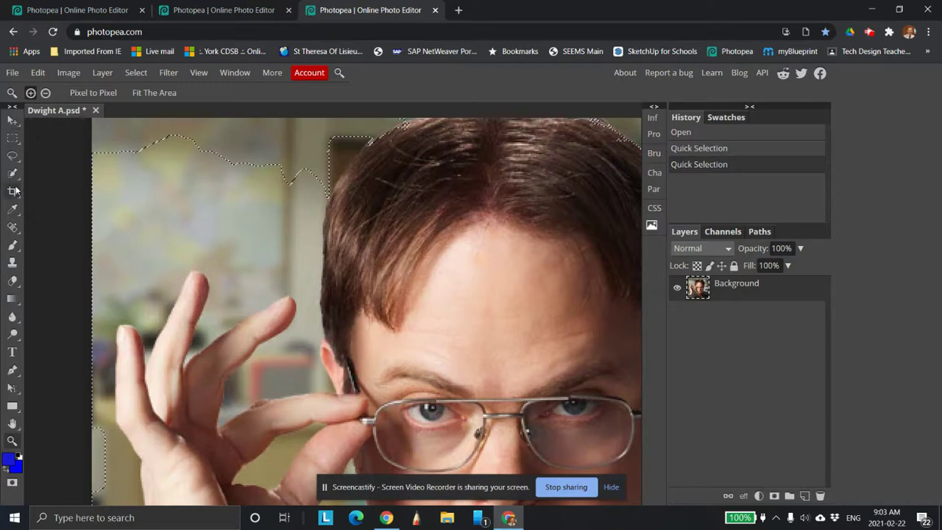
right_click(12, 174)
click(51, 193)
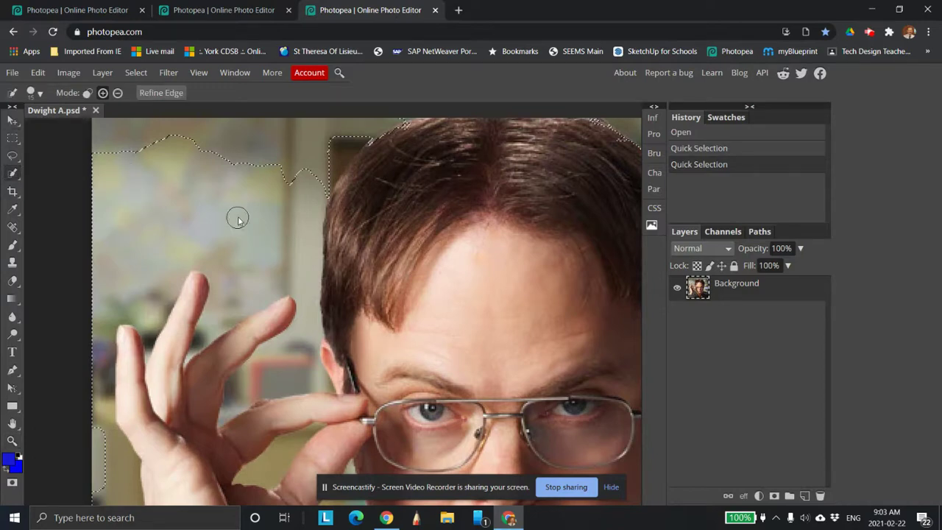
click(239, 213)
click(246, 170)
click(334, 152)
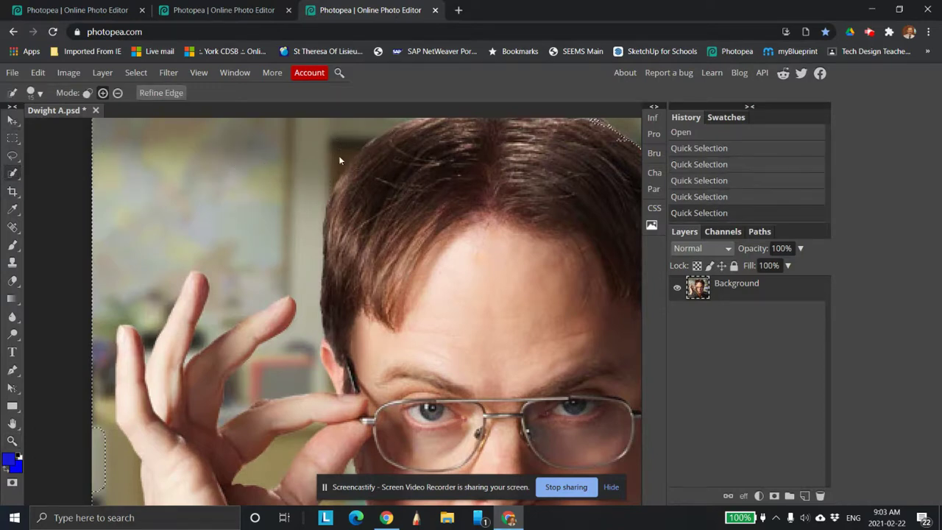
scroll(346, 184, up, 3)
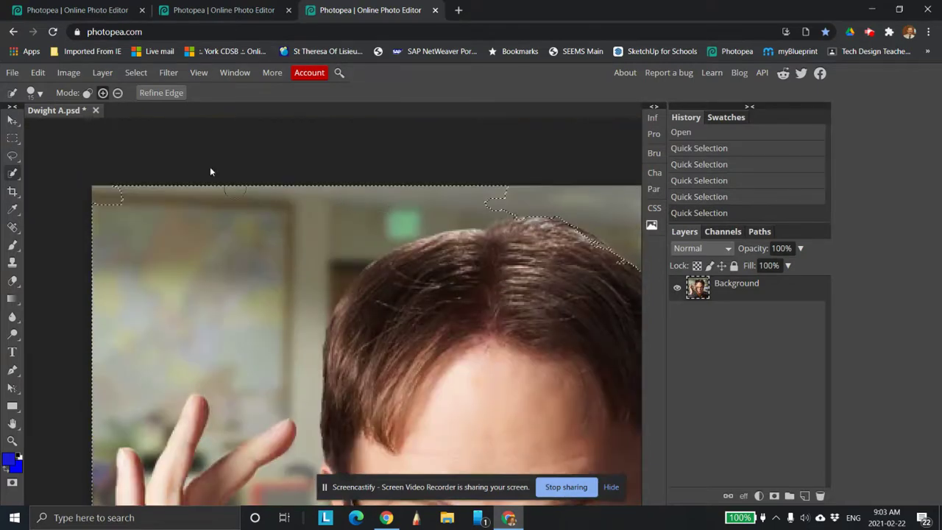
Step: Subtract the wall and map above the hand and beside the head from the selection, and add the top of the hair
click(117, 94)
mouse_move(122, 202)
mouse_down()
mouse_move(270, 241)
mouse_move(300, 213)
mouse_up()
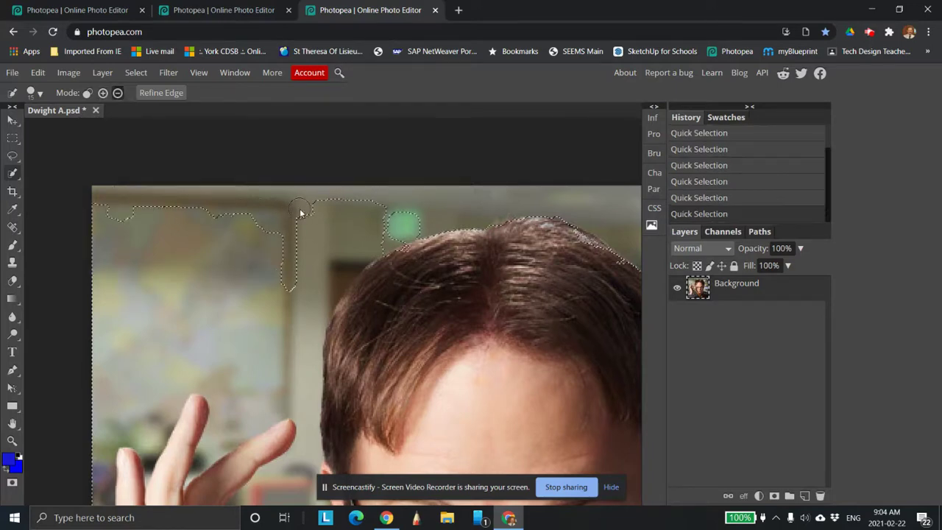
mouse_move(287, 260)
mouse_down()
mouse_move(281, 307)
mouse_move(257, 282)
mouse_move(220, 273)
mouse_move(220, 312)
mouse_move(201, 305)
mouse_move(220, 325)
mouse_move(212, 304)
mouse_move(220, 298)
mouse_move(236, 326)
mouse_move(234, 264)
mouse_move(257, 289)
mouse_move(229, 287)
mouse_move(255, 317)
mouse_move(231, 326)
mouse_move(246, 348)
mouse_move(258, 338)
mouse_move(249, 334)
mouse_move(254, 256)
mouse_move(287, 206)
mouse_move(294, 203)
mouse_move(317, 240)
mouse_move(340, 234)
mouse_up()
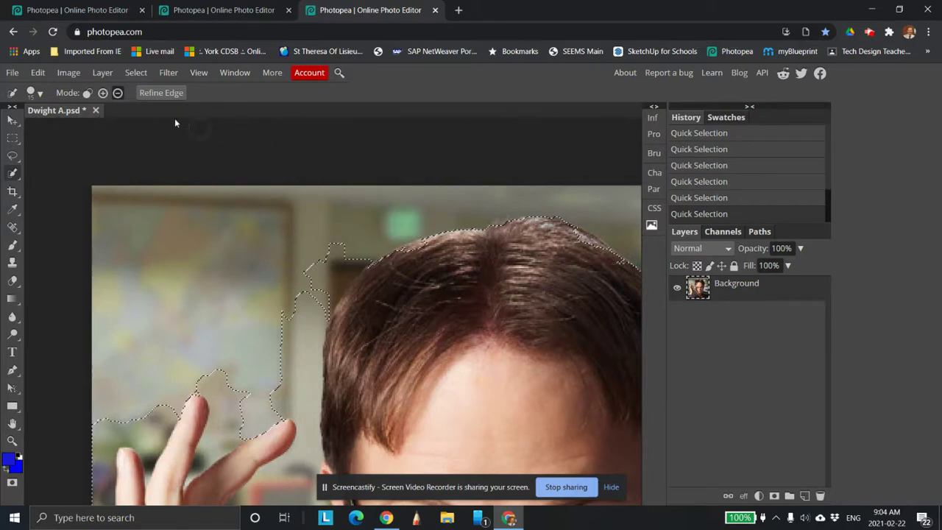
click(105, 96)
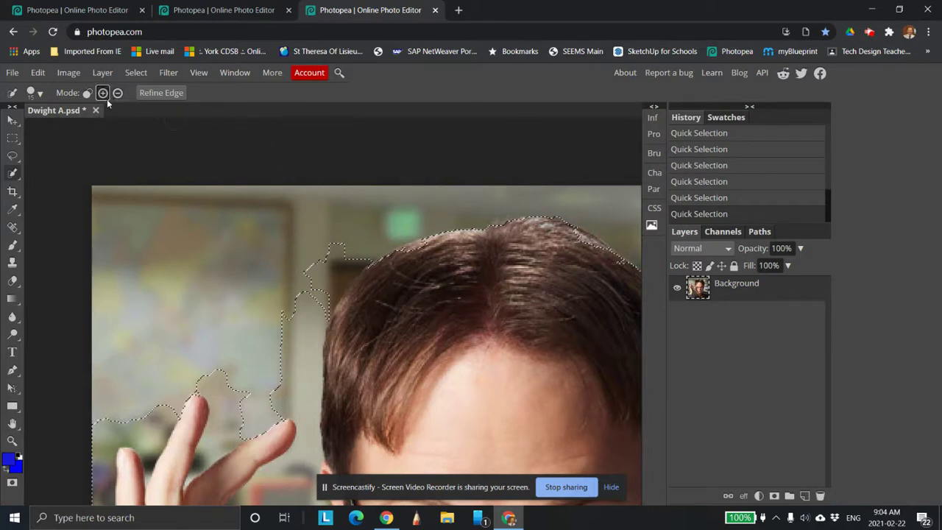
click(416, 263)
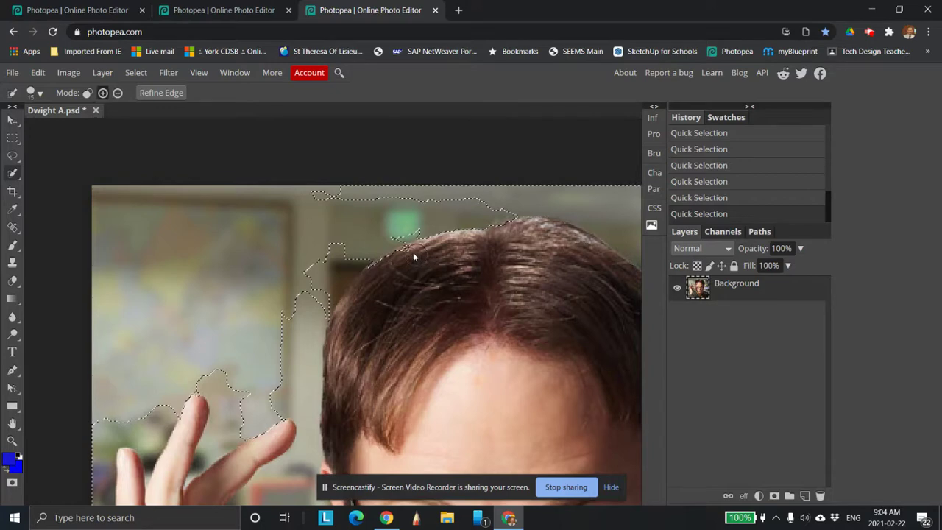
Step: Subtract the background beside the raised hand and wrist and between the fingers from the selection with Quick Selection
scroll(383, 268, down, 5)
scroll(355, 278, up, 3)
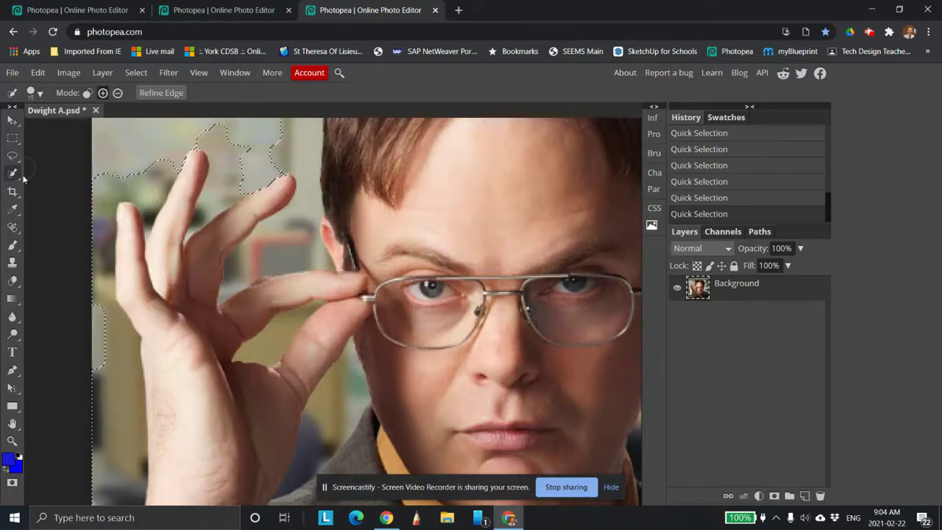
click(118, 93)
mouse_move(145, 168)
mouse_down()
mouse_move(119, 187)
mouse_move(105, 212)
mouse_up()
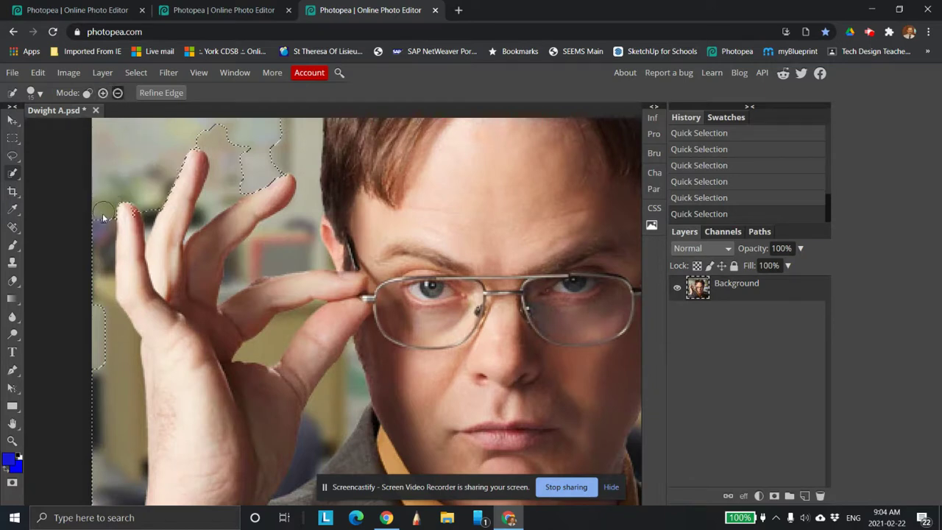
drag(87, 274, 91, 302)
drag(95, 405, 95, 443)
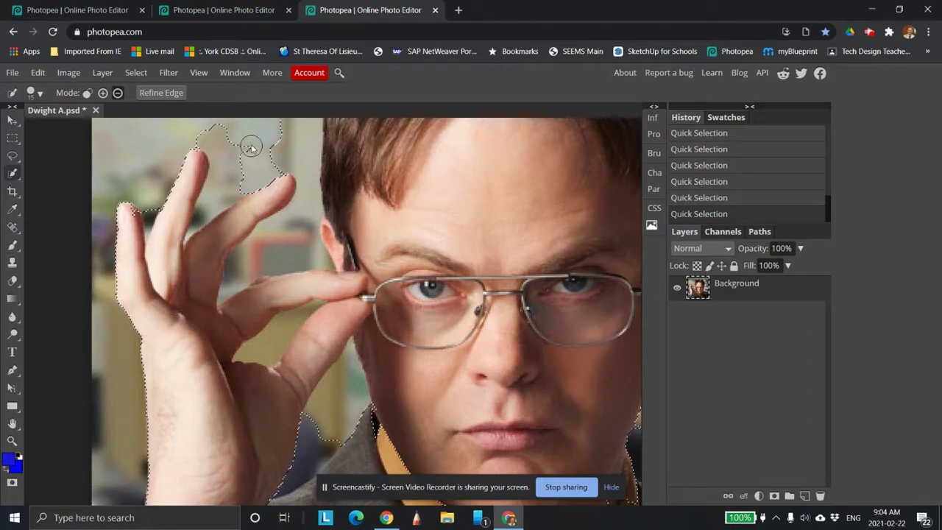
mouse_move(227, 179)
mouse_down()
mouse_move(241, 145)
mouse_move(210, 207)
mouse_up()
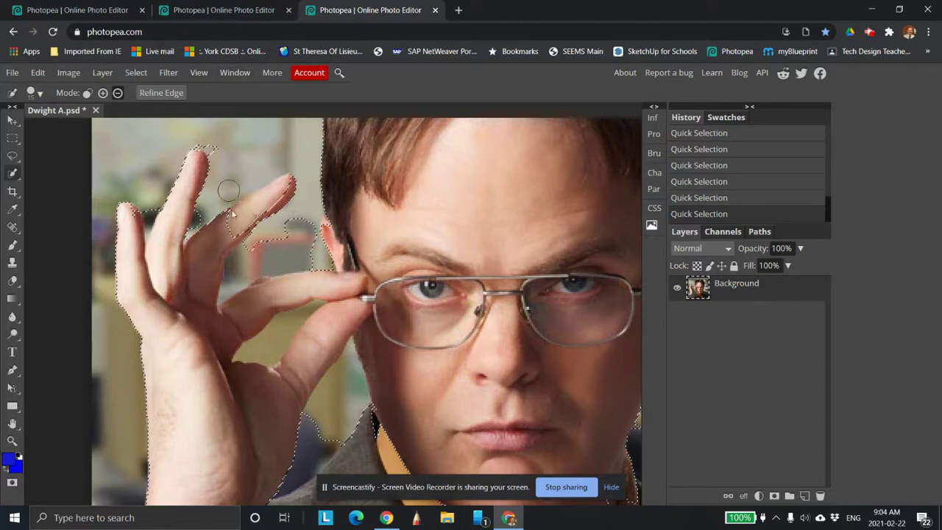
Step: Add the missing part of the raised finger nearest the face back to the selection
click(103, 94)
click(230, 229)
click(243, 212)
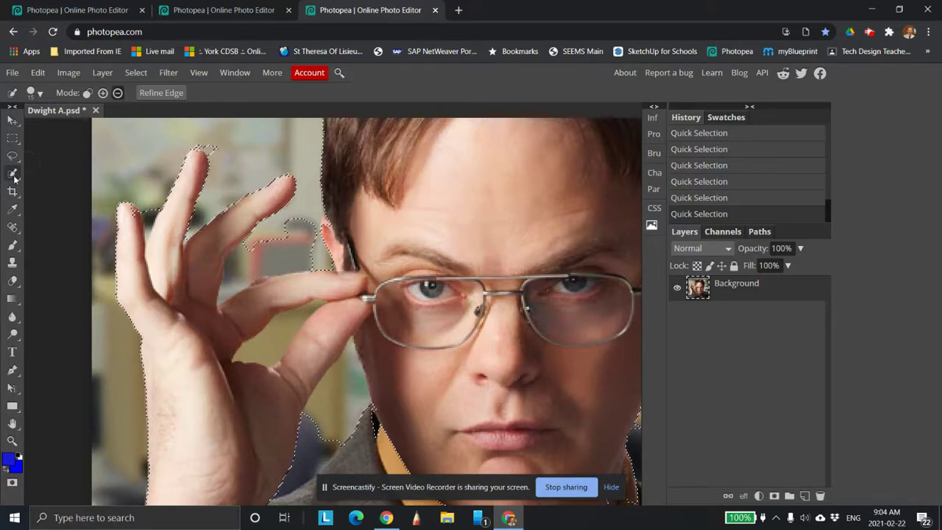
Step: Return to the kitchen photo and examine the variants offered by the lasso and Magic Wand tool groups
click(224, 10)
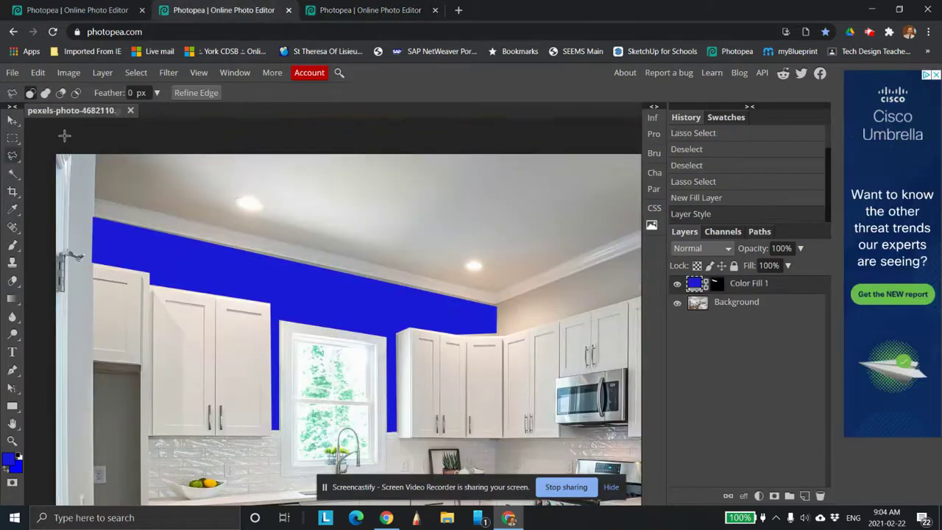
right_click(15, 157)
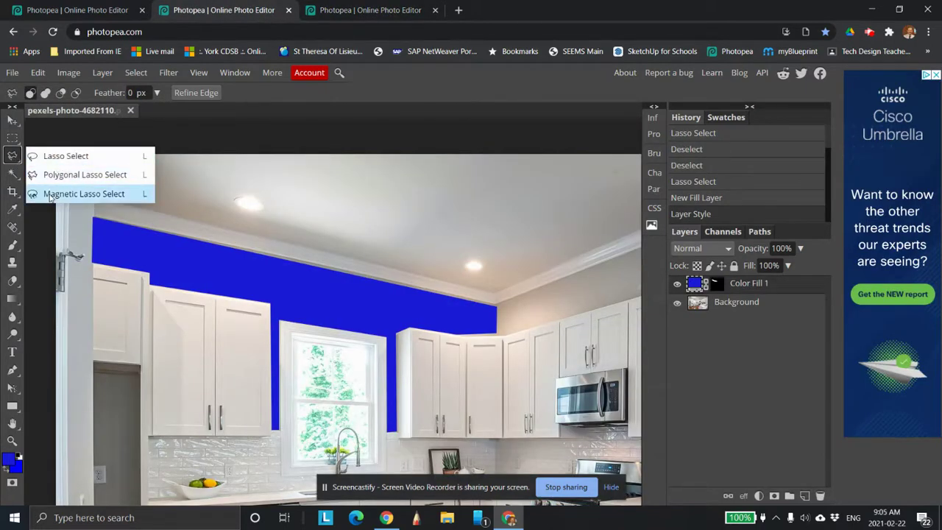
click(12, 173)
right_click(12, 174)
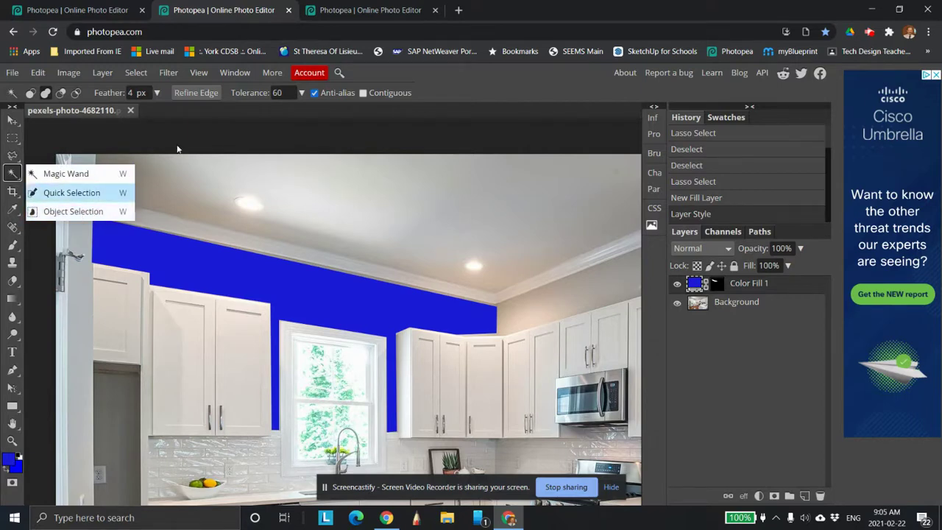
Step: Try to select the dishwasher in the kitchen photo with the Object Selection tool
click(73, 211)
scroll(335, 267, down, 5)
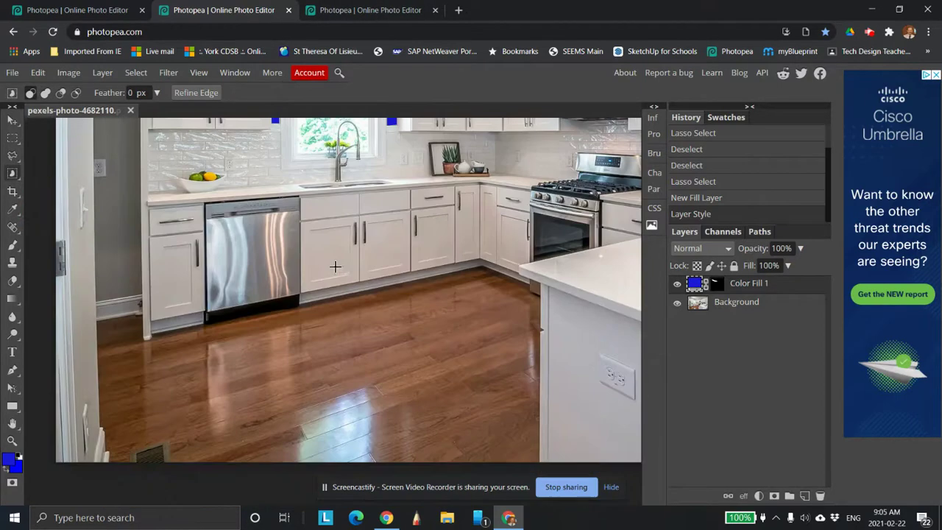
click(287, 279)
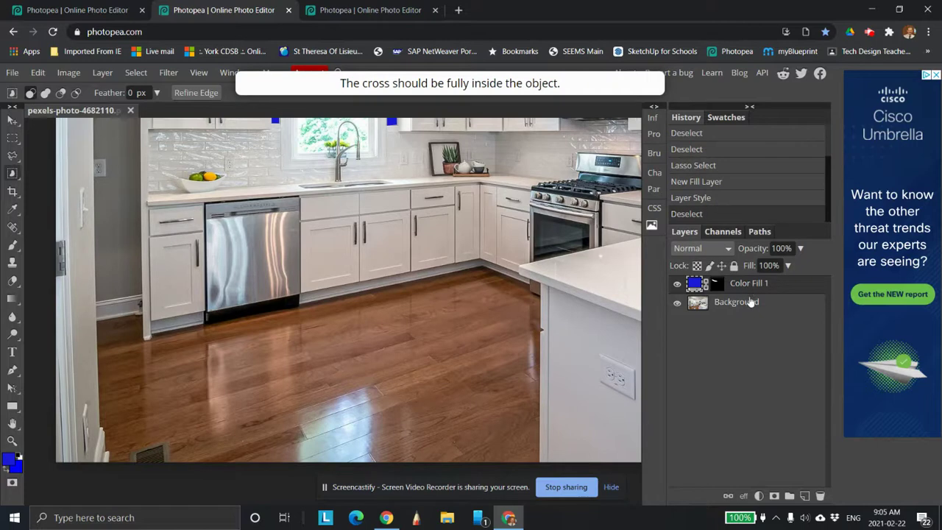
scroll(362, 165, up, 3)
Step: Switch to the portrait image and look through the available selection and filter commands
click(362, 16)
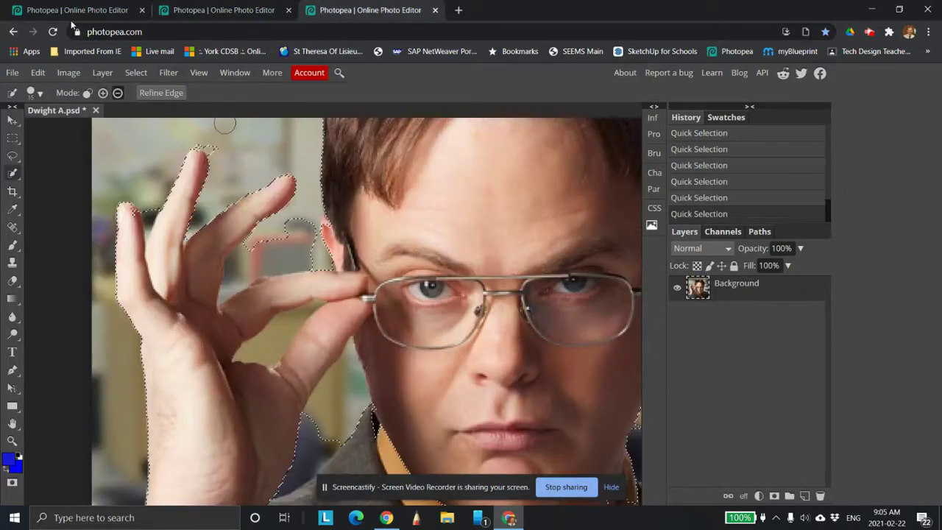
click(140, 74)
mouse_move(159, 67)
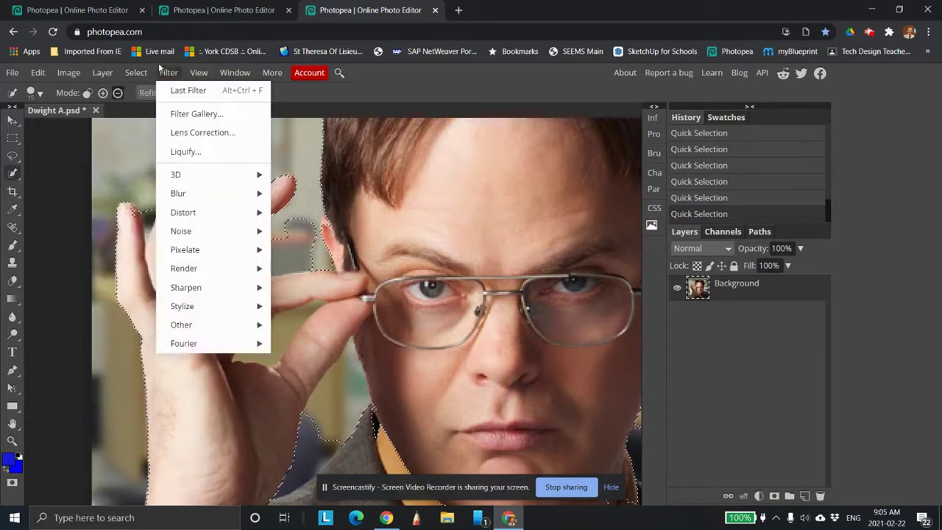
Step: Return to the kitchen photo, select the entire image, and check the selection along its edges
click(223, 10)
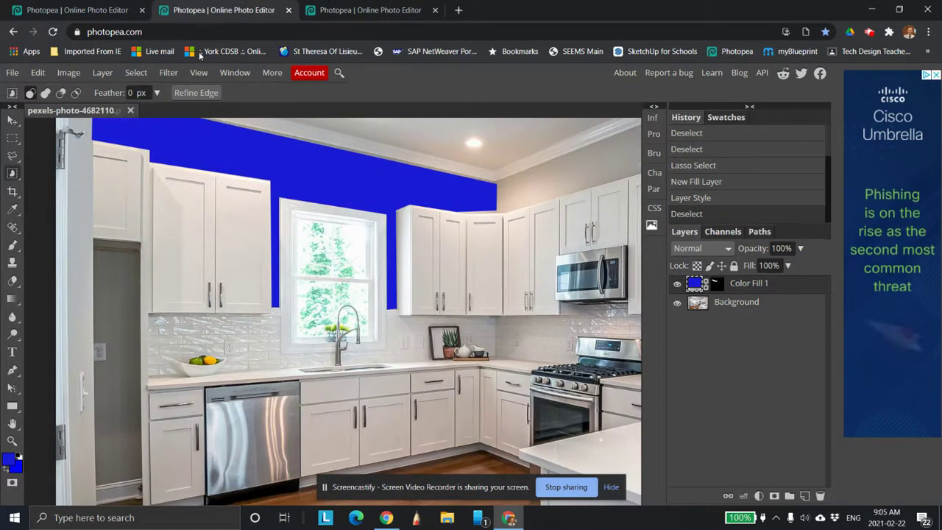
click(135, 72)
click(153, 90)
scroll(401, 202, down, 2)
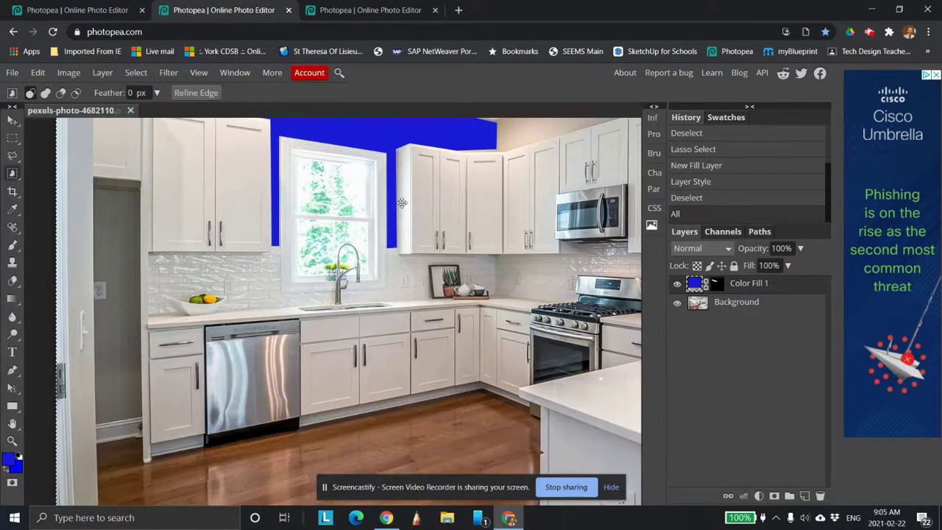
scroll(402, 203, down, 2)
scroll(73, 203, up, 10)
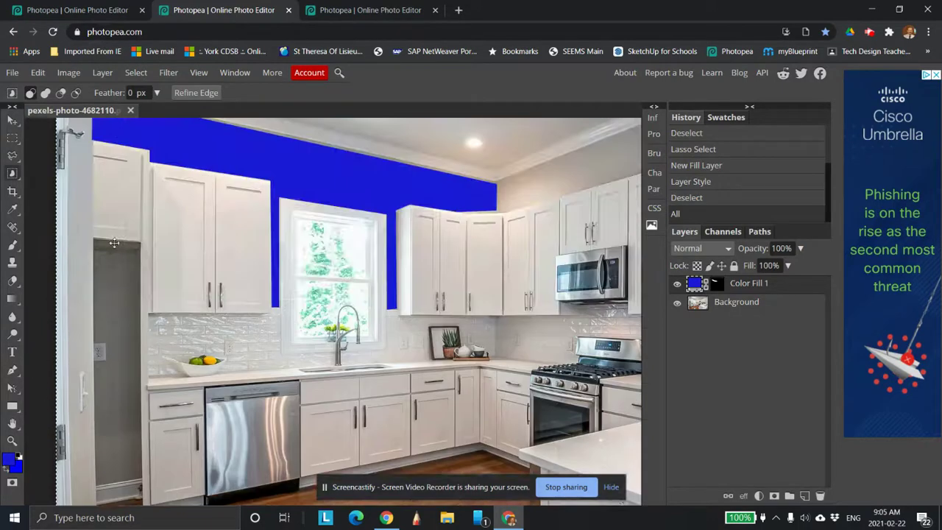
scroll(435, 328, down, 8)
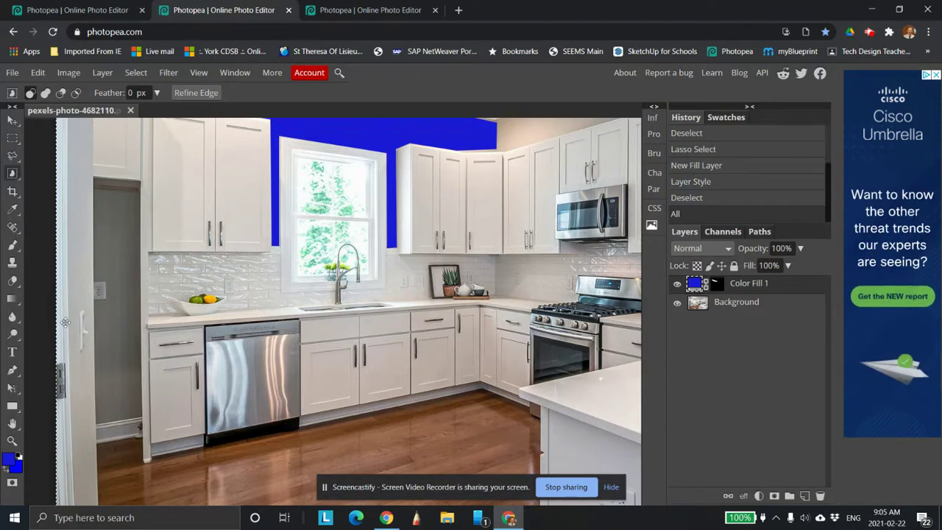
Step: Review the variants in the rectangle and lasso selection tool groups
click(13, 138)
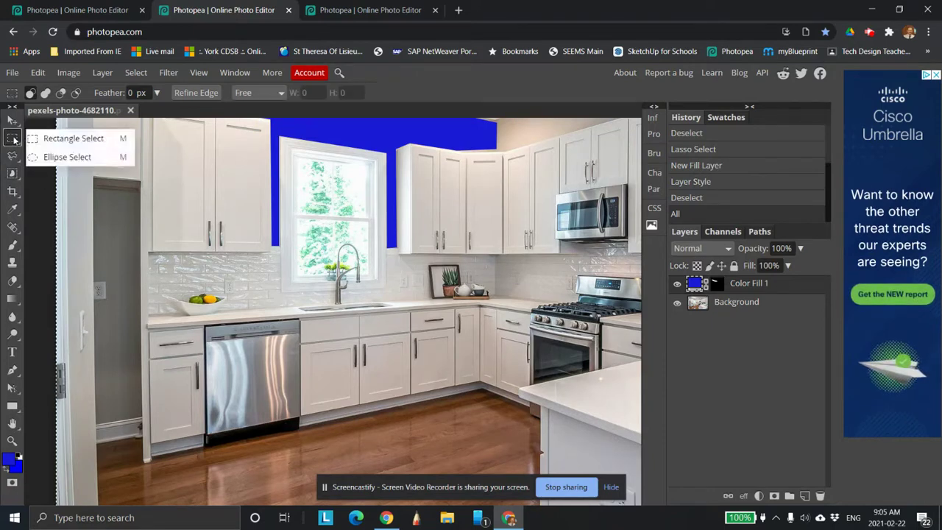
click(13, 156)
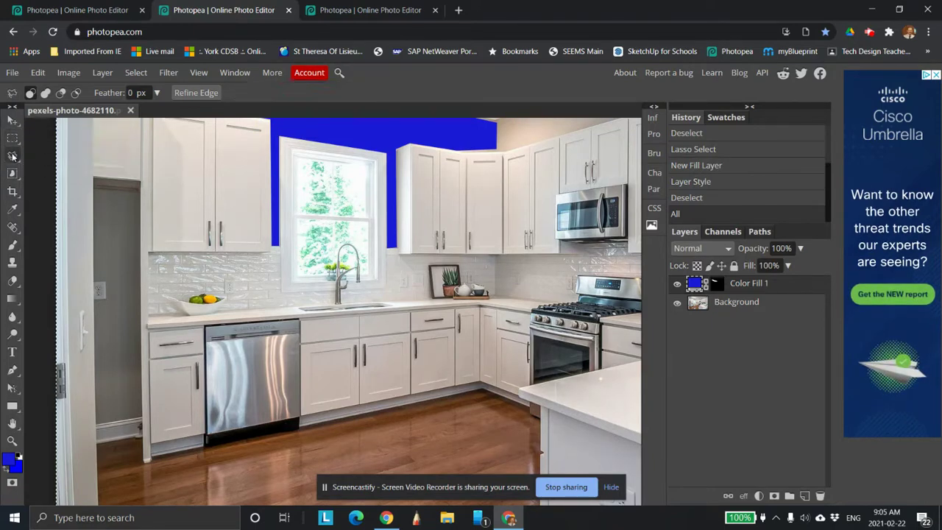
click(12, 156)
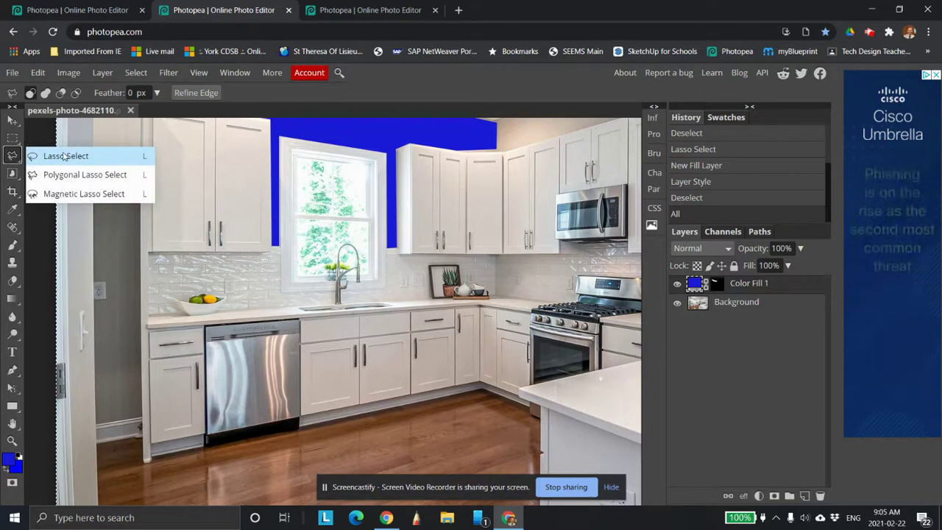